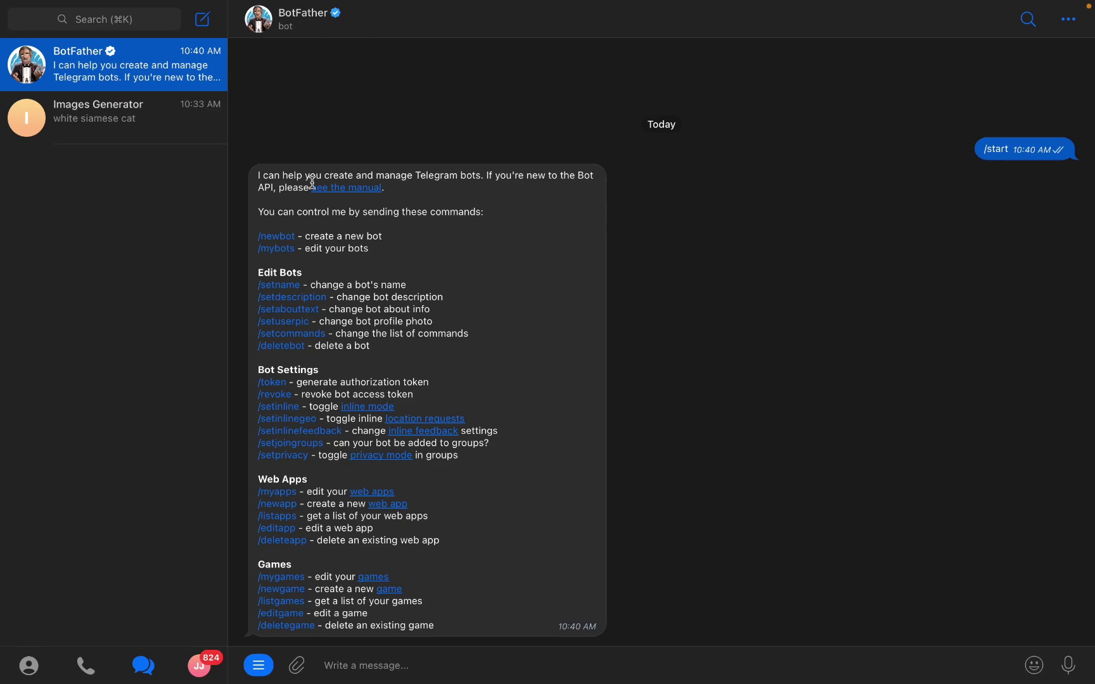
Step: Send the /newbot command to BotFather
left_click(292, 243)
Step: Enter the bot name 'Bot Images Generator', correct the typos, and send it to BotFather
left_click(351, 671)
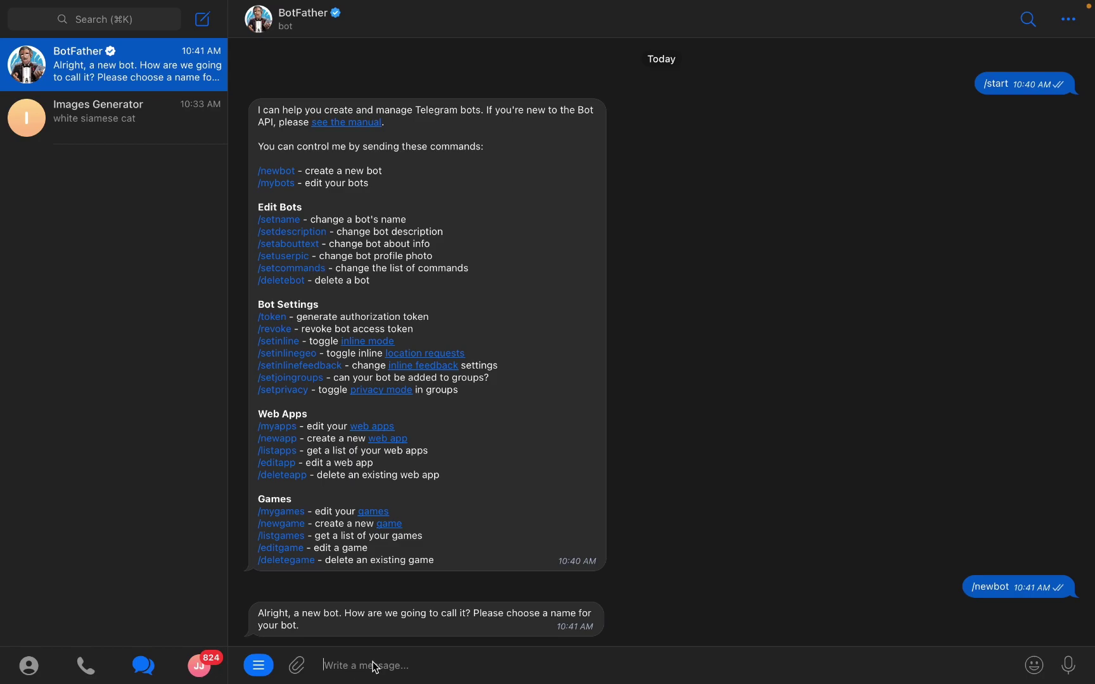
type("B")
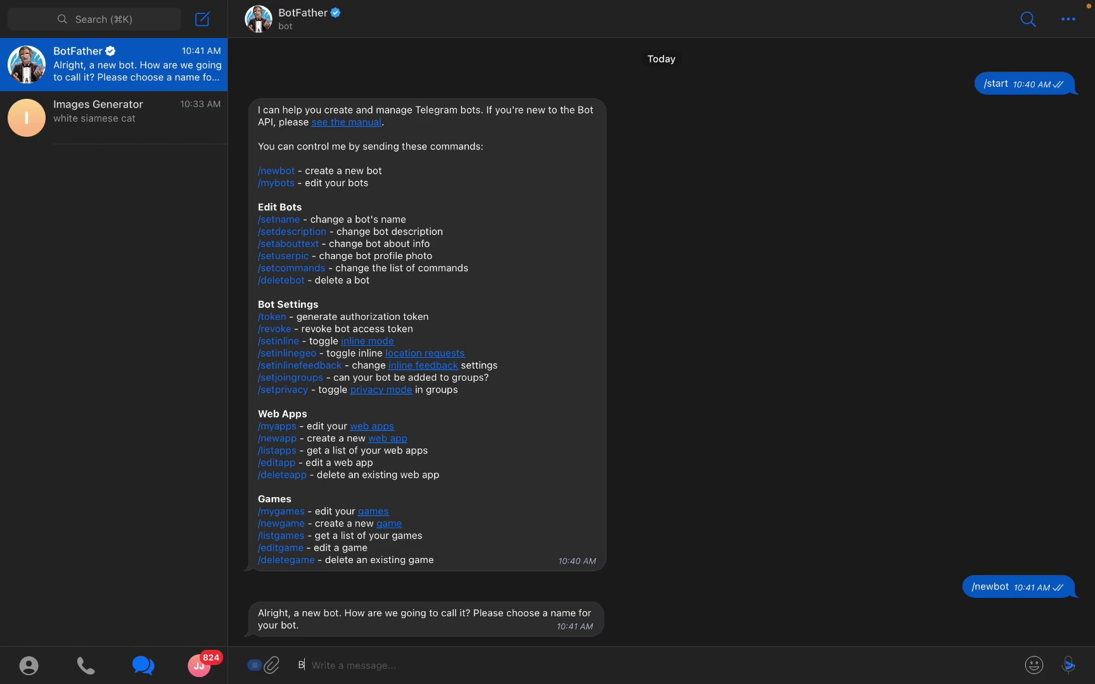
type("ot Genera")
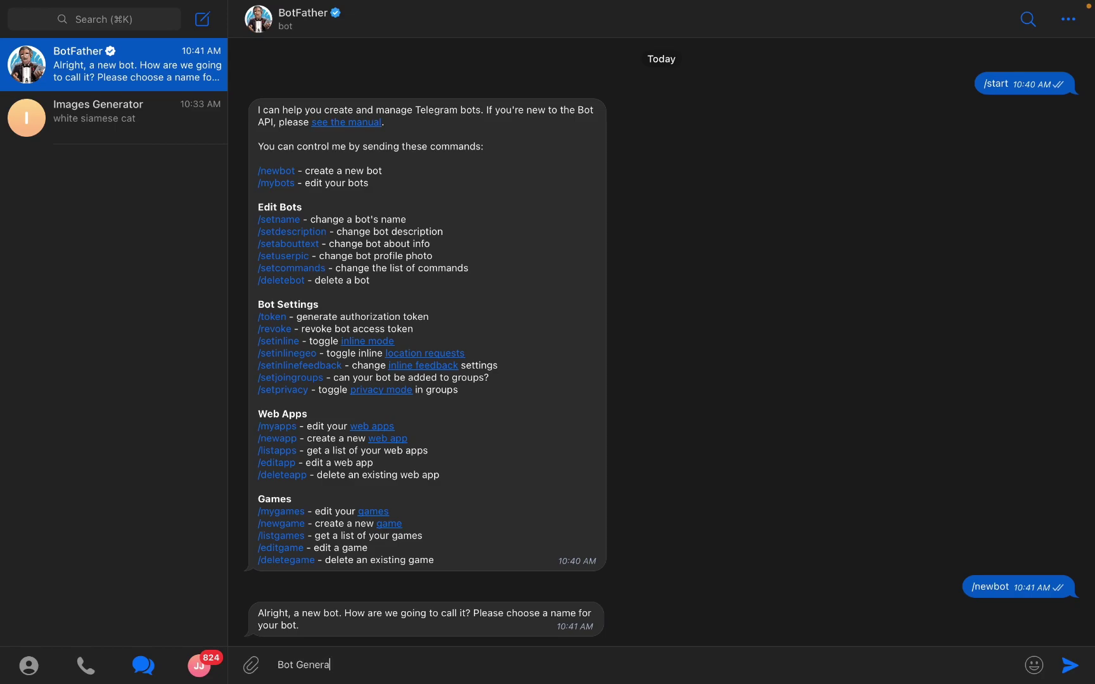
type("tor")
mouse_move(302, 682)
key("alt+Left")
type("IMages")
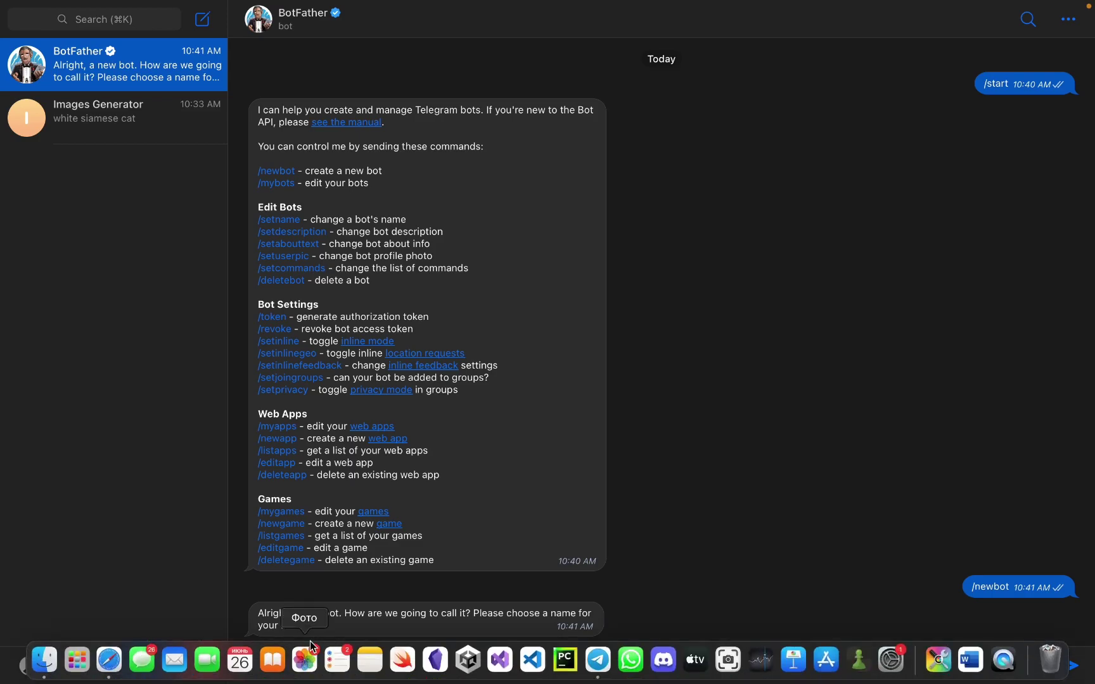
left_click(306, 666)
key("BackSpace")
key("BackSpace")
type("I")
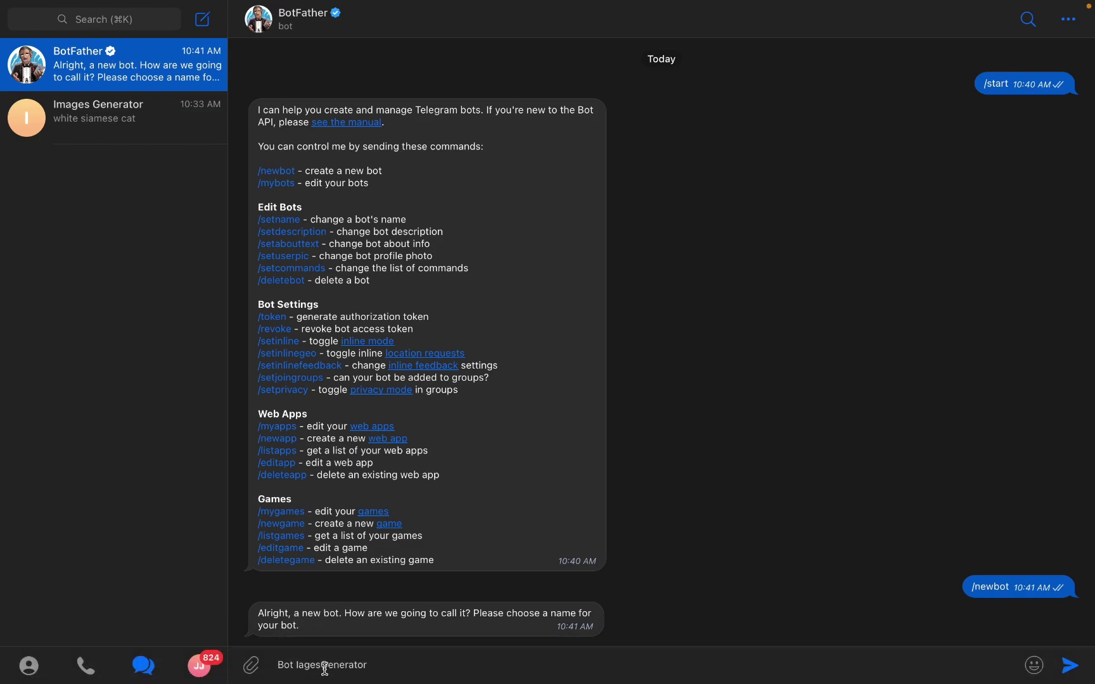
type("m")
left_click(392, 661)
left_click(331, 662)
left_click(1077, 667)
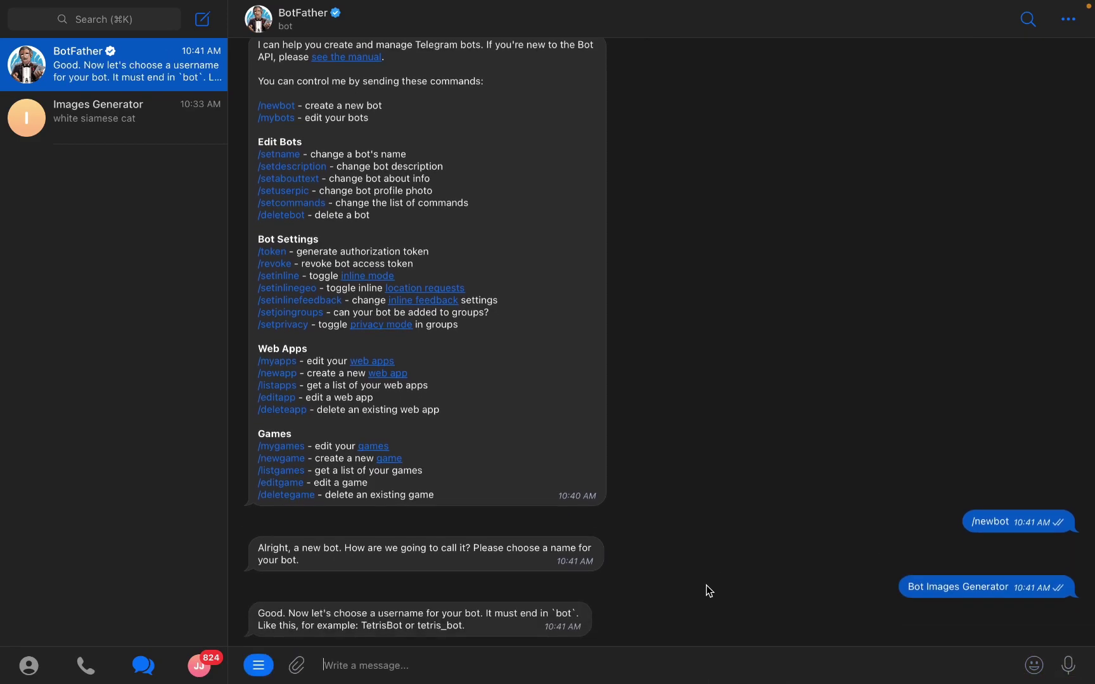
Step: Send BotFather the bot's username, which ends in _bot
left_click(571, 664)
type("botimage")
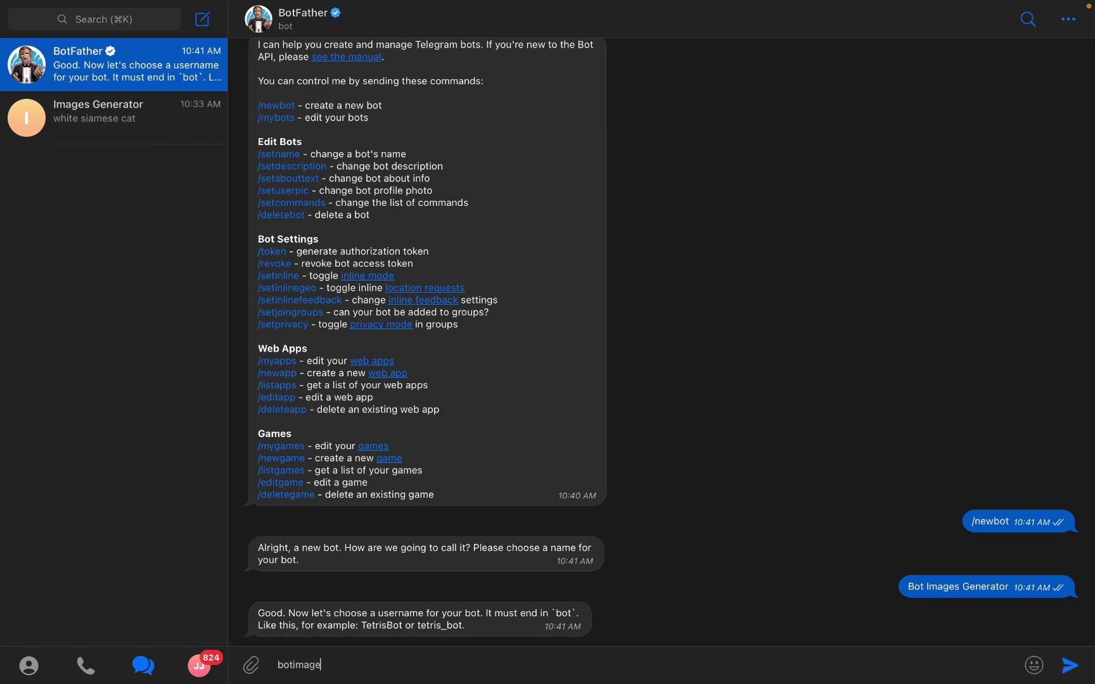
key("BackSpace")
key("BackSpace")
key("BackSpace")
key("BackSpace")
key("BackSpace")
key("BackSpace")
key("BackSpace")
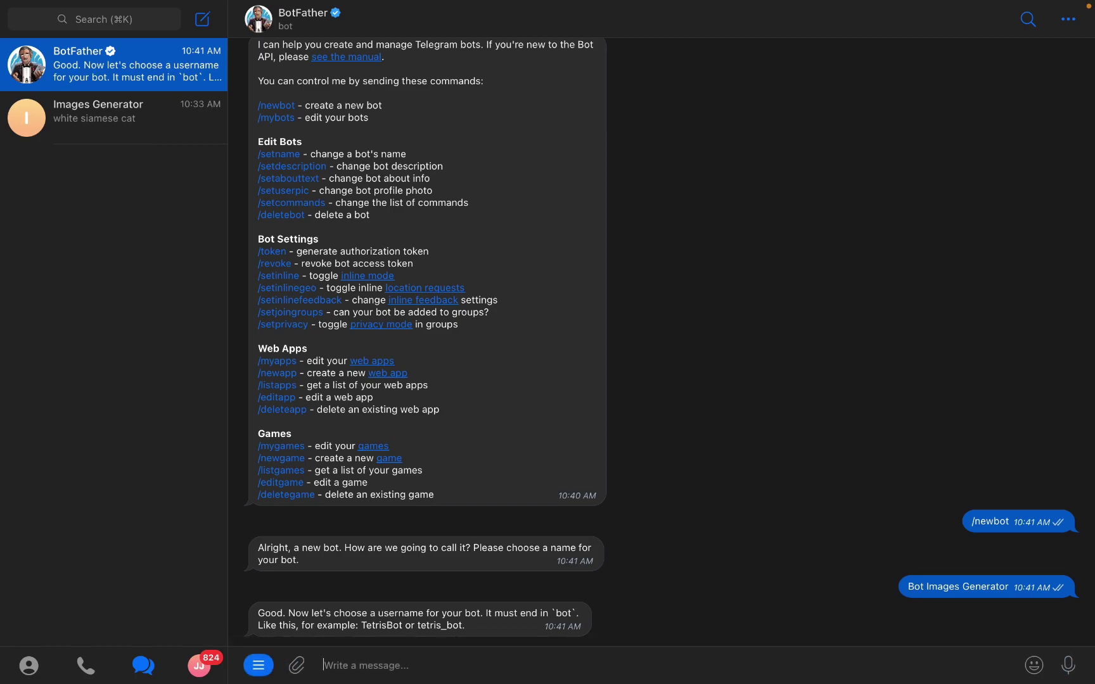
type("alexi")
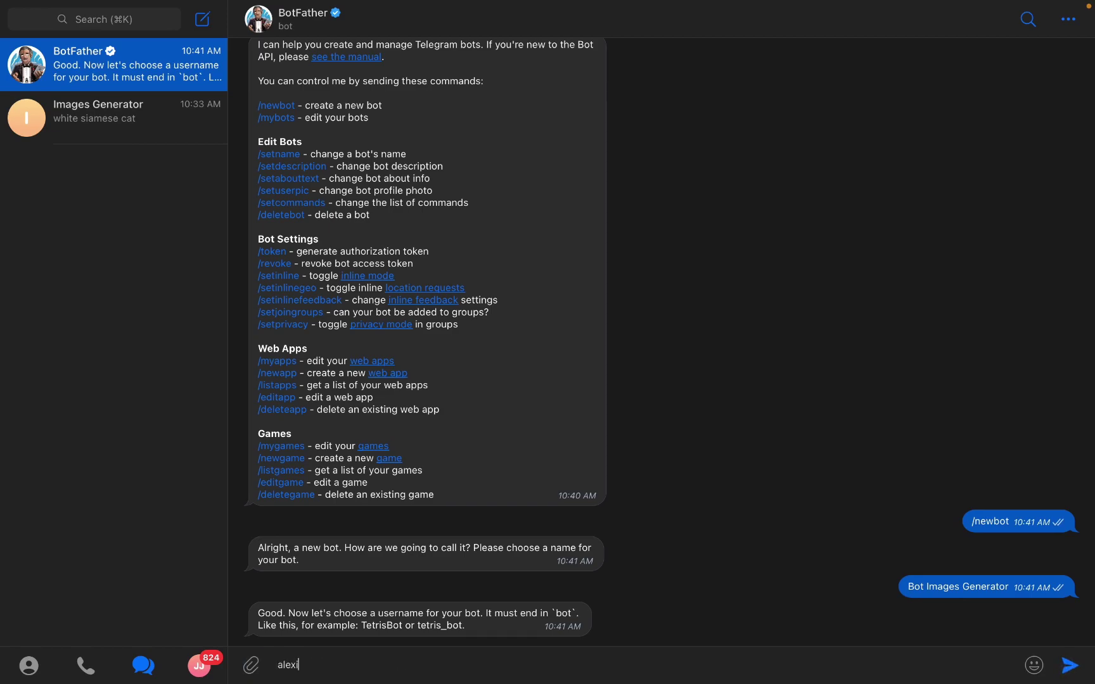
type("mage")
type("sgen_bot")
key("Return")
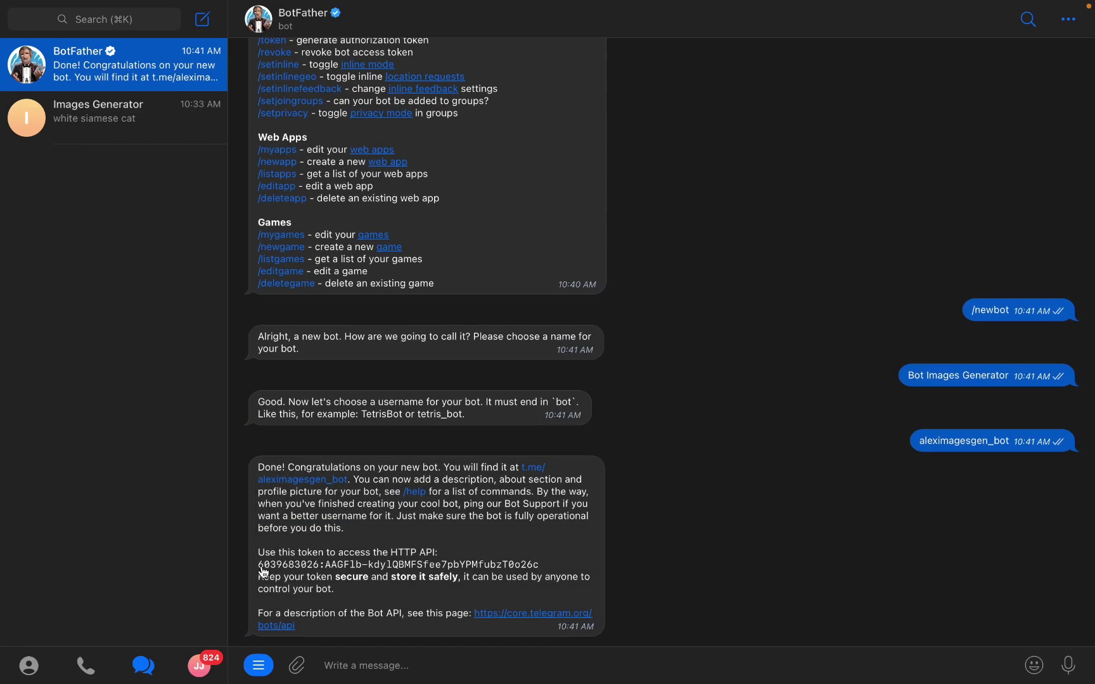
Step: Copy the bot's HTTP API access token from BotFather's reply
left_click_drag(260, 569, 537, 566)
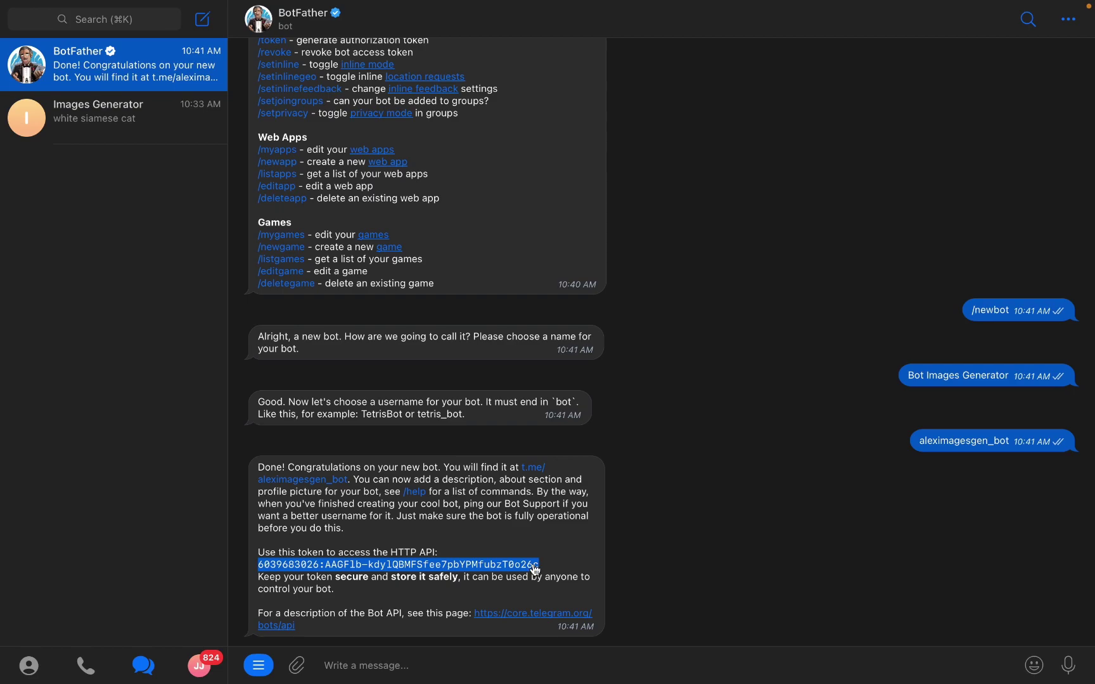
right_click(535, 567)
left_click(564, 547)
Step: Create a new channel called 'Bot Images Generator' and open its empty chat
left_click(207, 19)
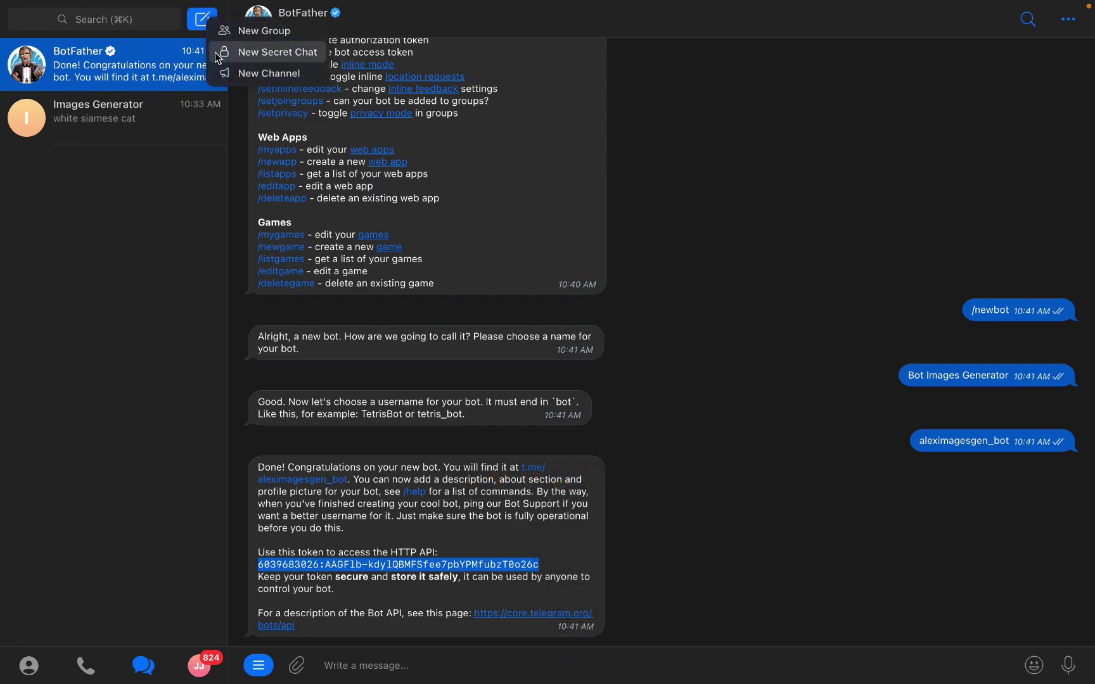
left_click(229, 74)
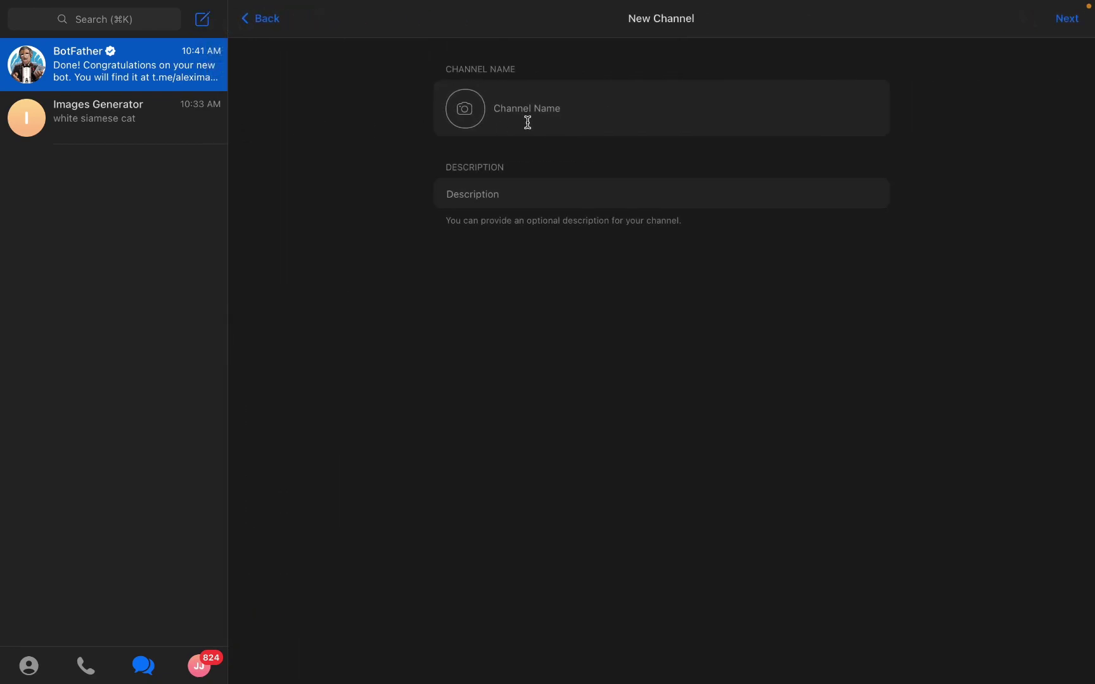
type("Bot ")
type("IMa")
type("mage")
type("s Ge")
type("nerator")
left_click(1067, 20)
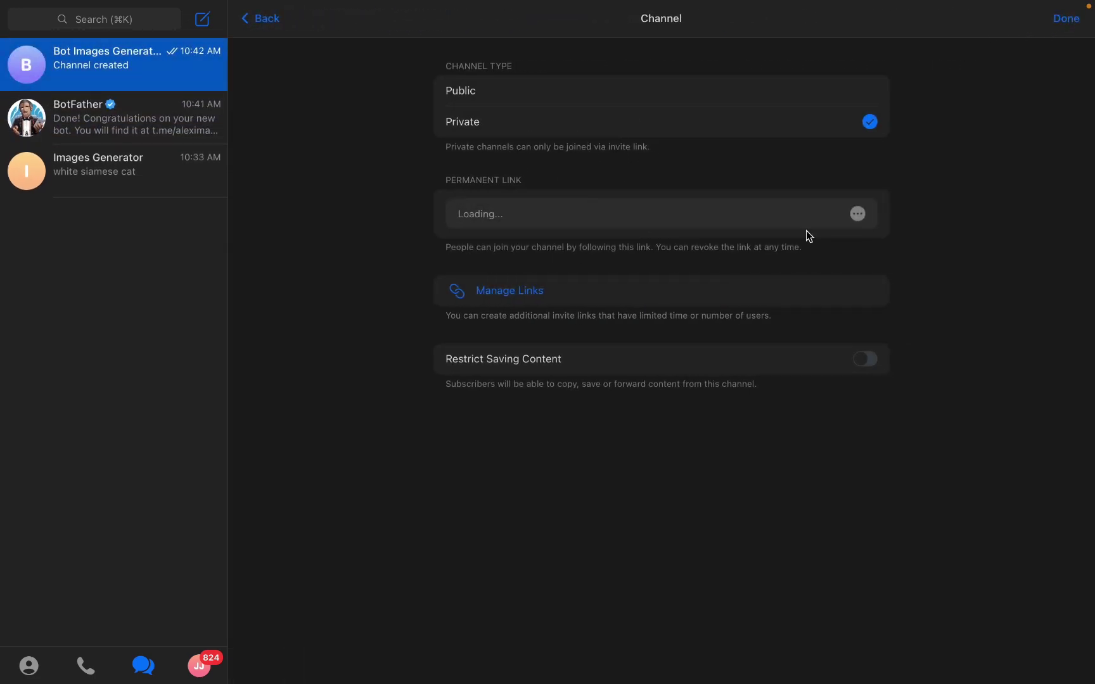
left_click(1067, 18)
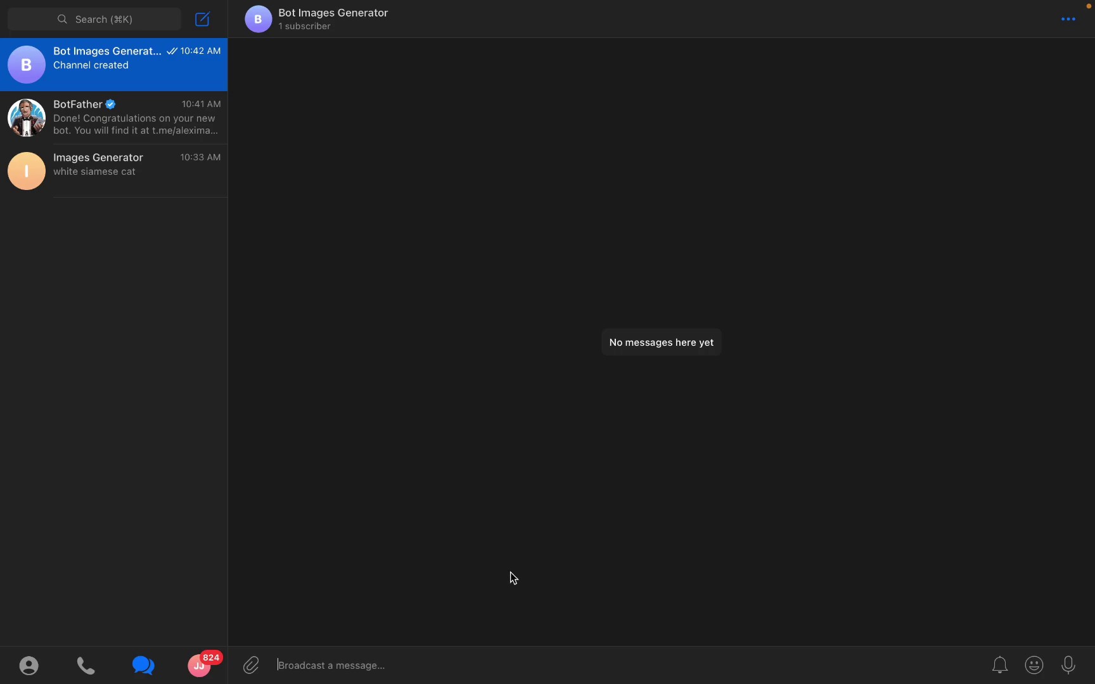
Step: Find the bot by its username and add it as an administrator of the channel
left_click(325, 13)
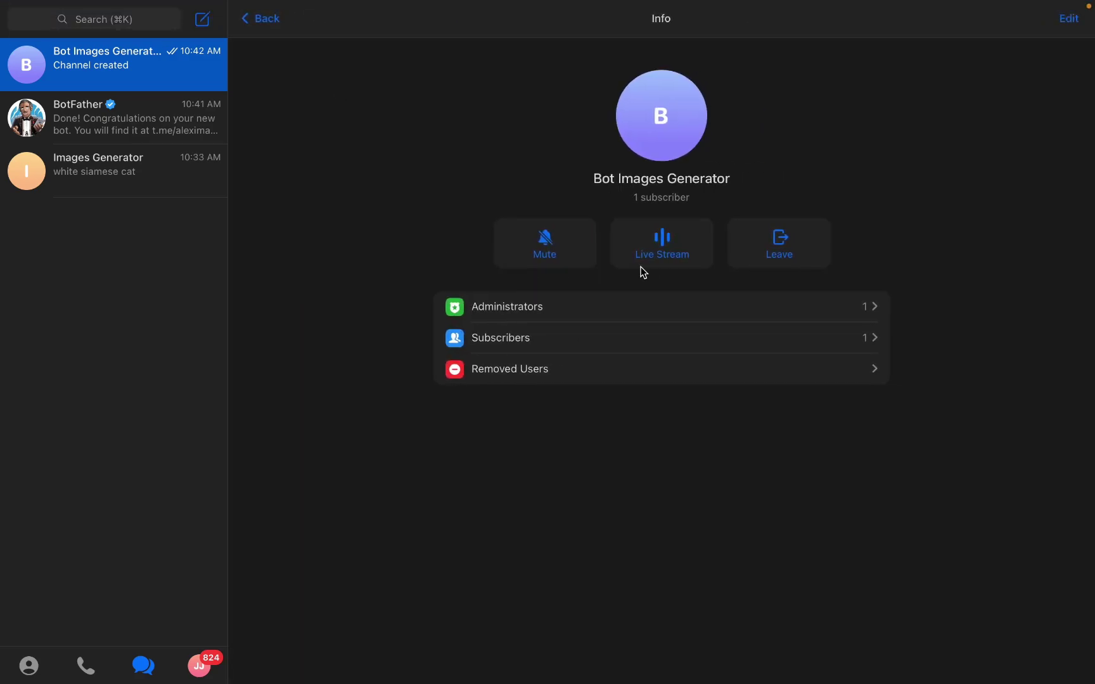
left_click(645, 317)
left_click(531, 143)
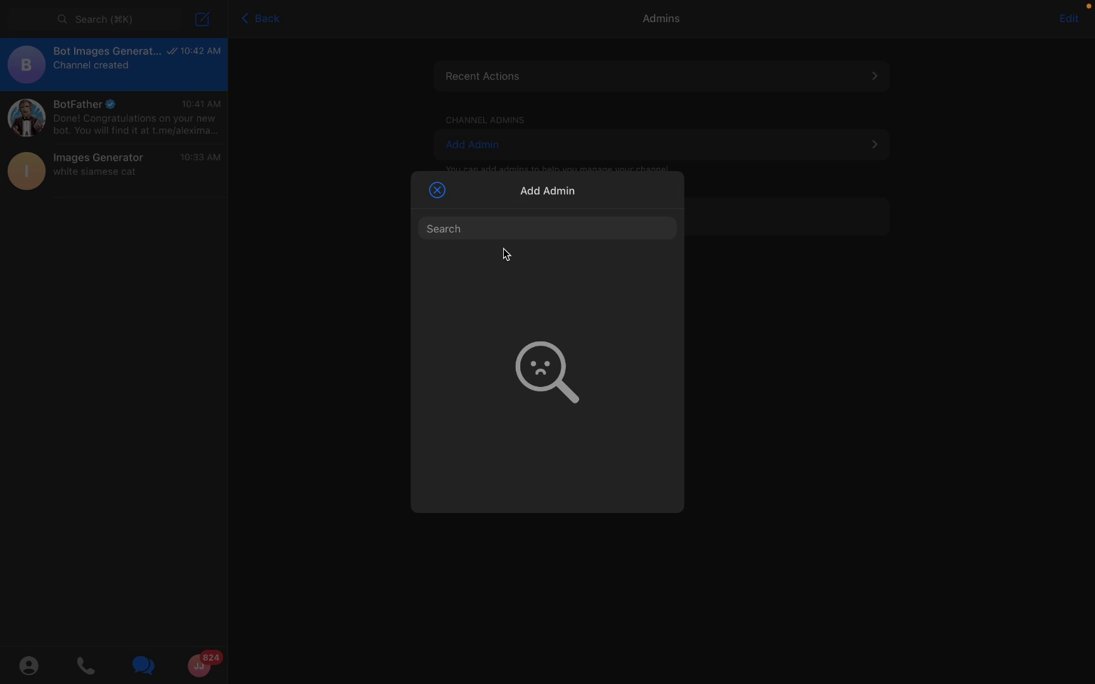
type("alexi")
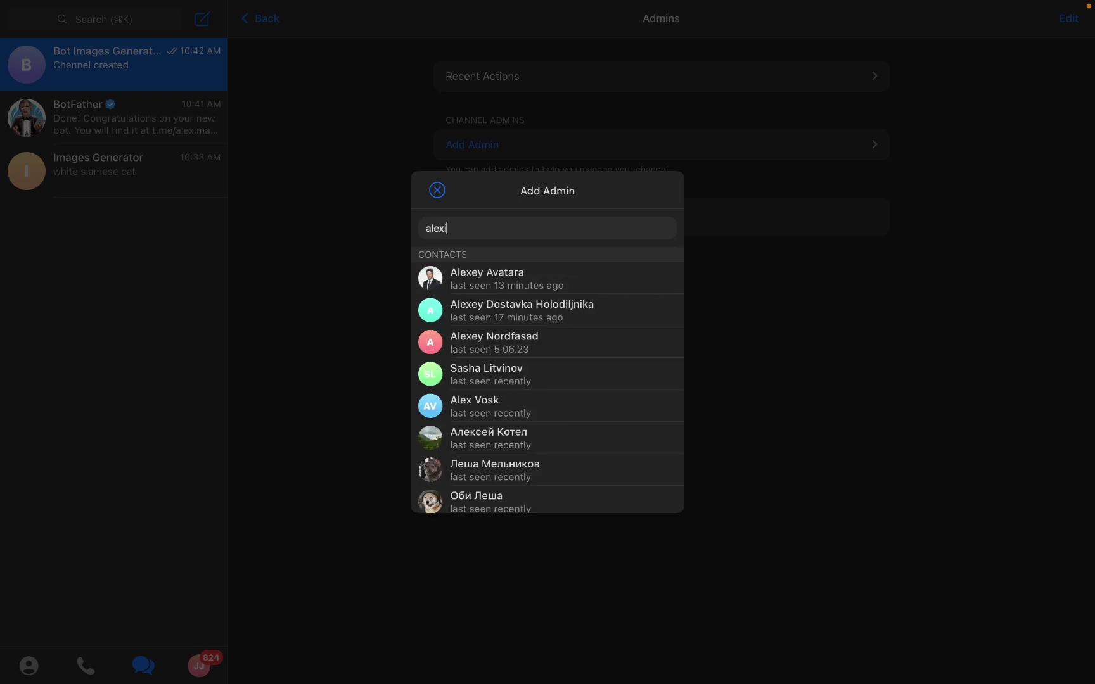
type("magesgen")
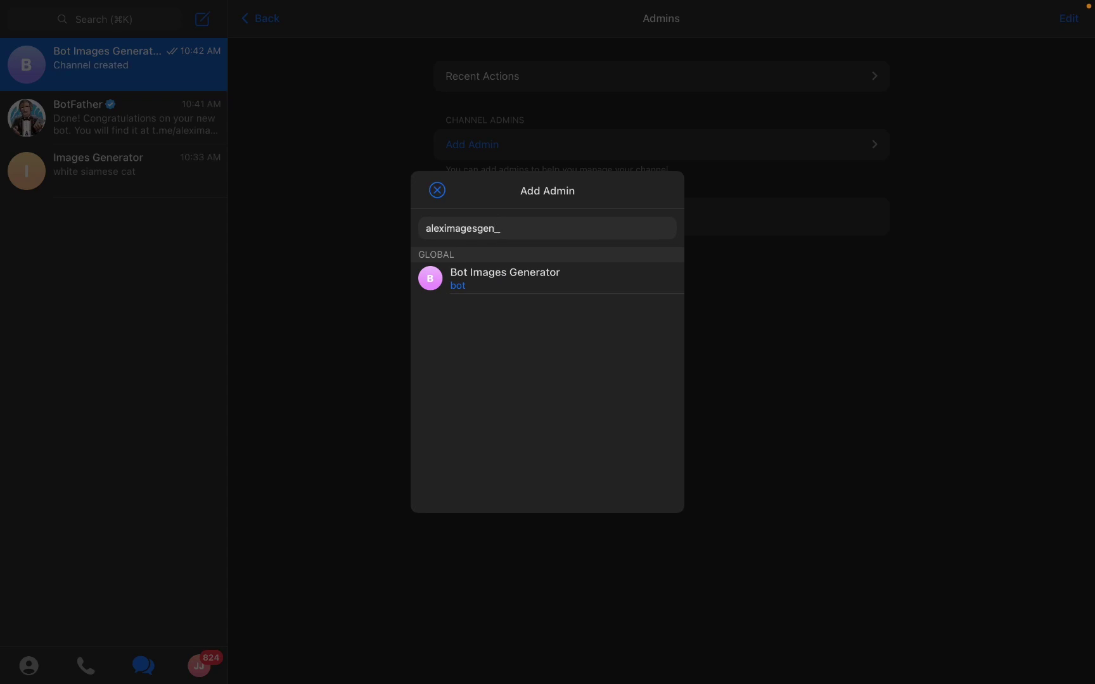
type("_bot")
left_click(497, 272)
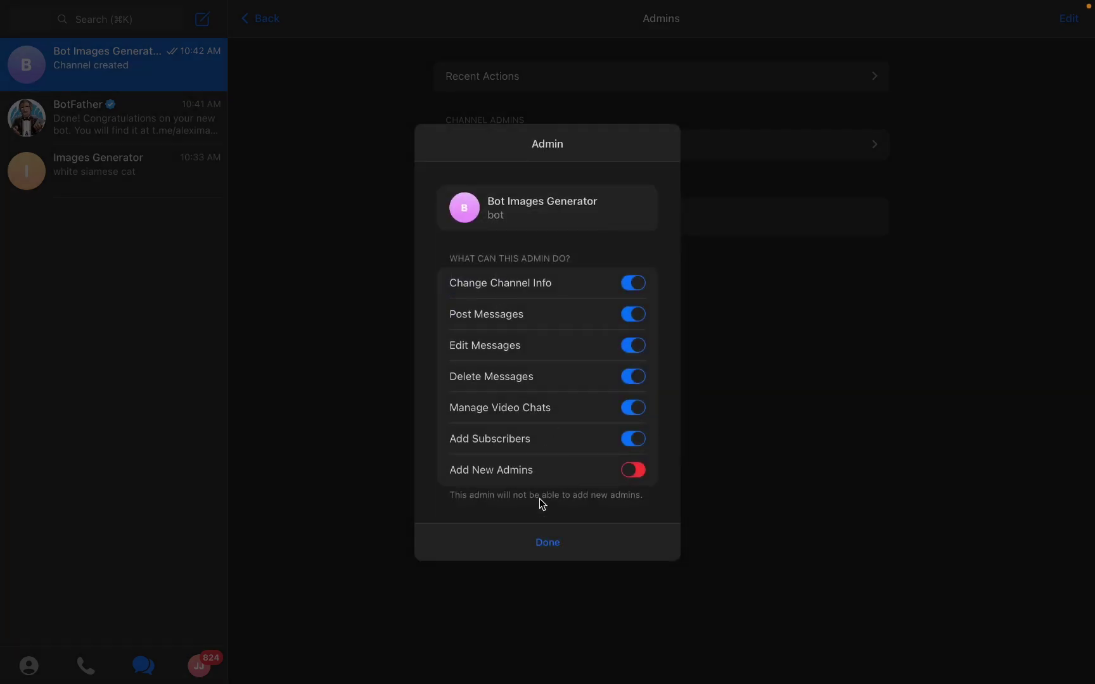
left_click(549, 549)
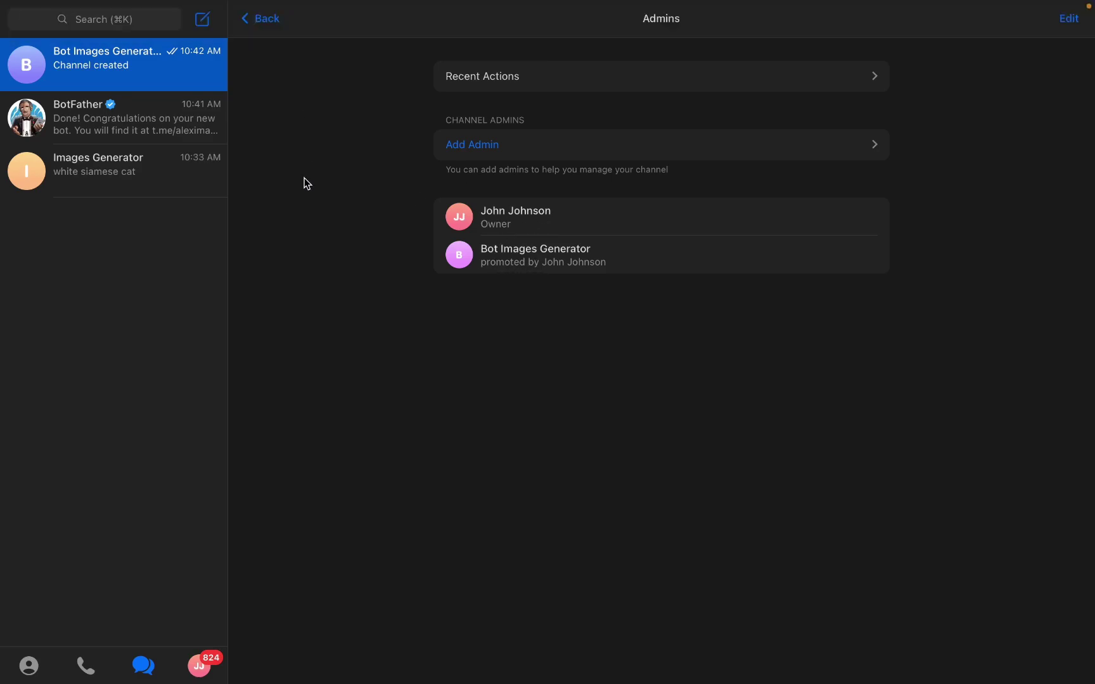
Step: Go to the Make scenarios page in the browser and start a new scenario
left_click(277, 19)
left_click(107, 659)
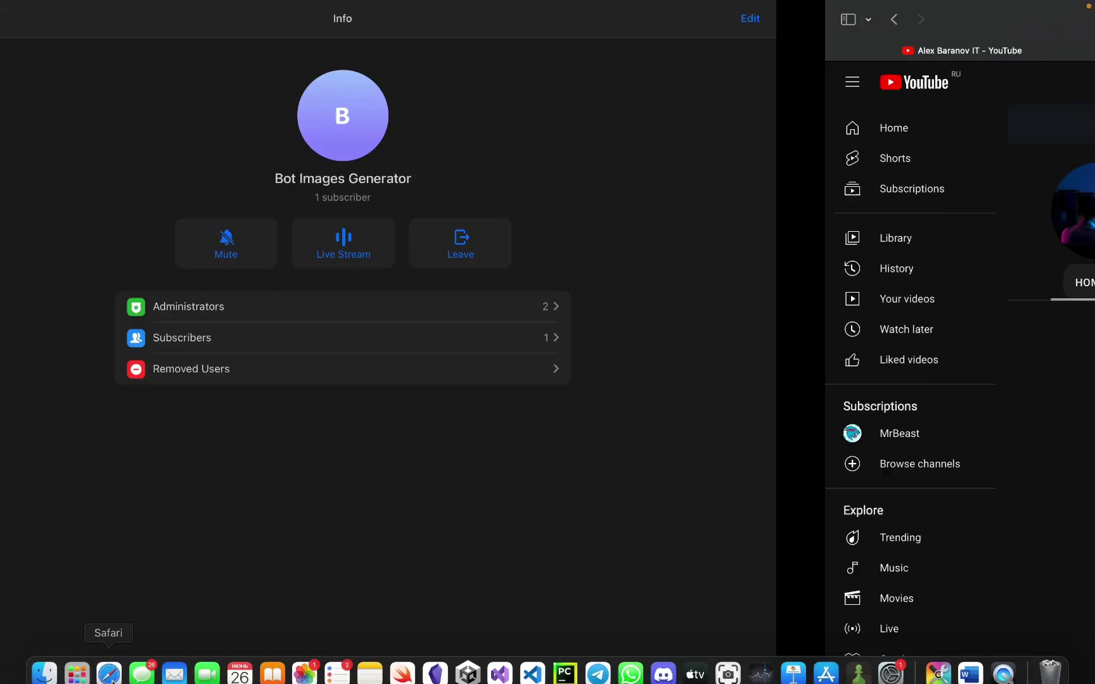
left_click(415, 44)
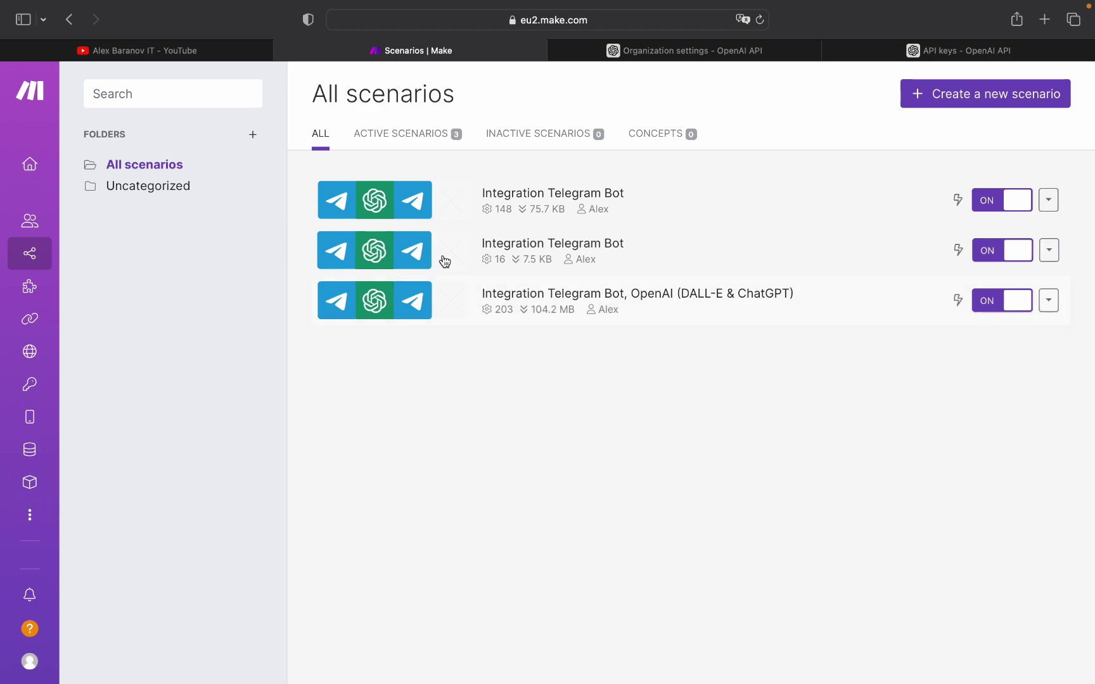
mouse_move(49, 233)
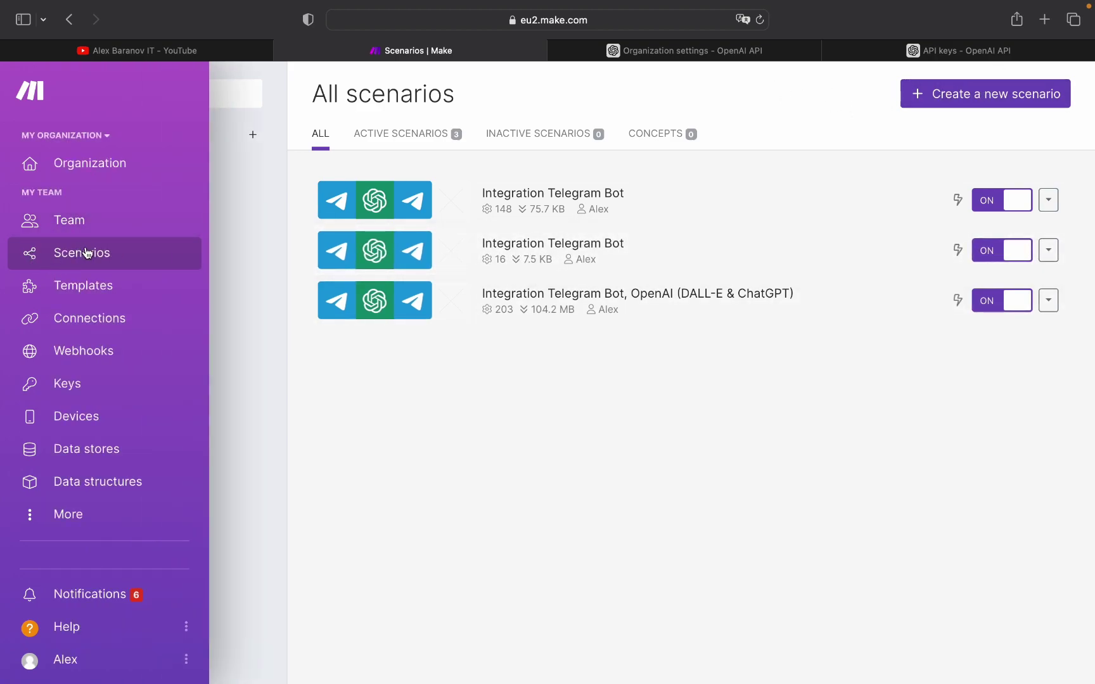
left_click(929, 94)
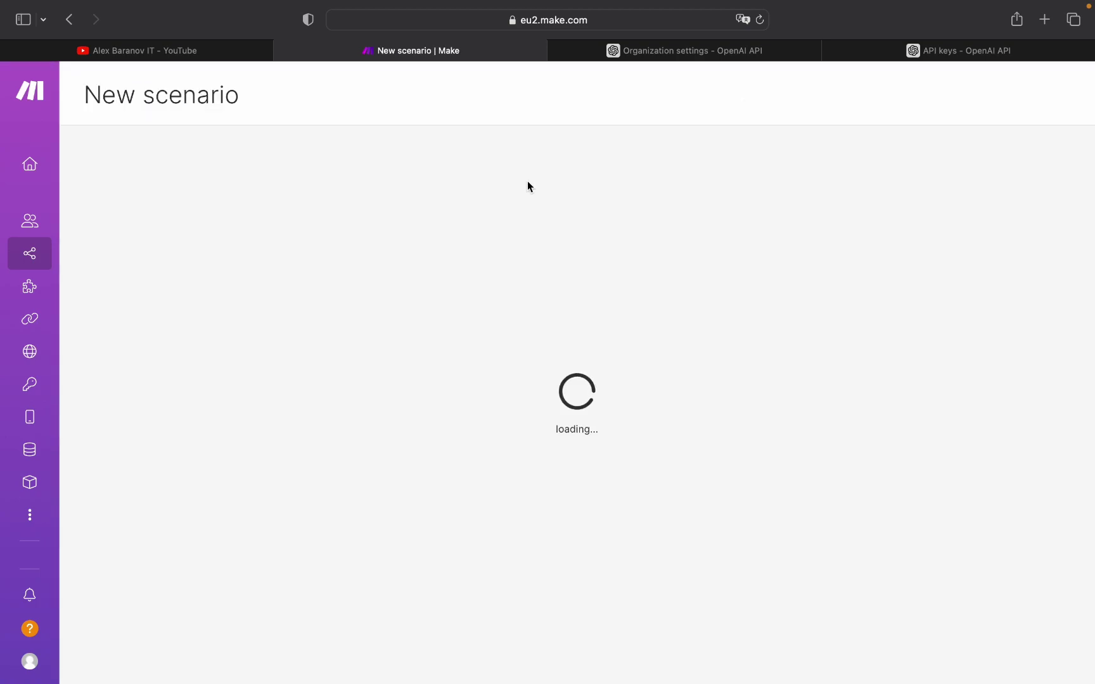
Step: Add the Telegram Bot Watch Updates trigger as the first module
left_click(583, 338)
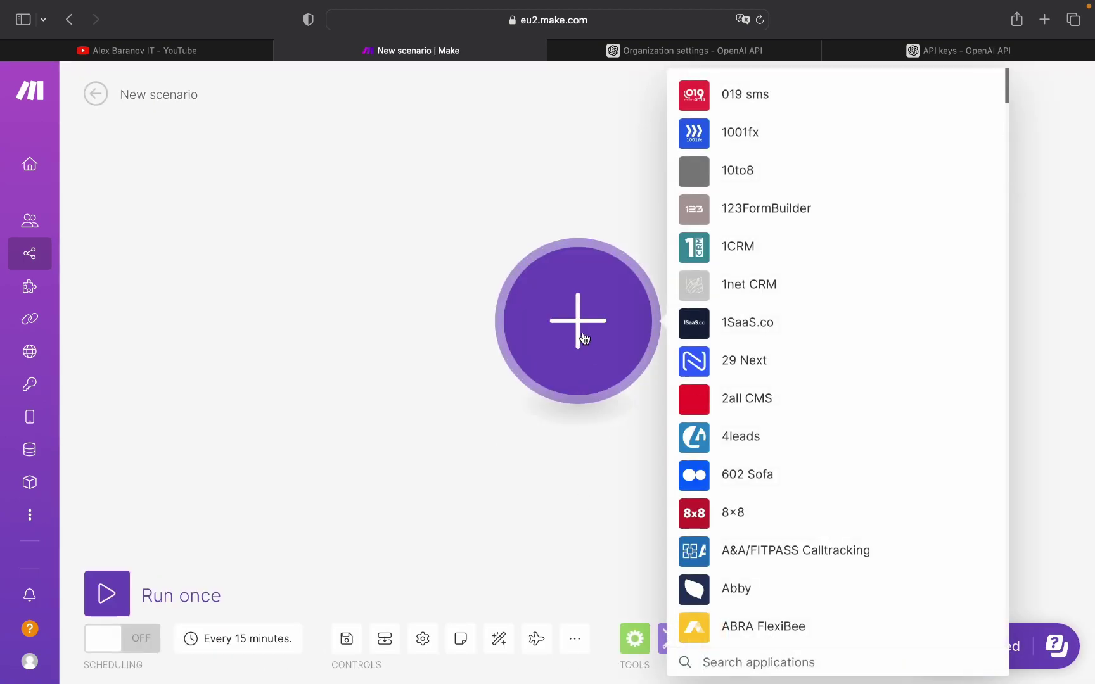
scroll(740, 567, "down", 1)
type("teleg")
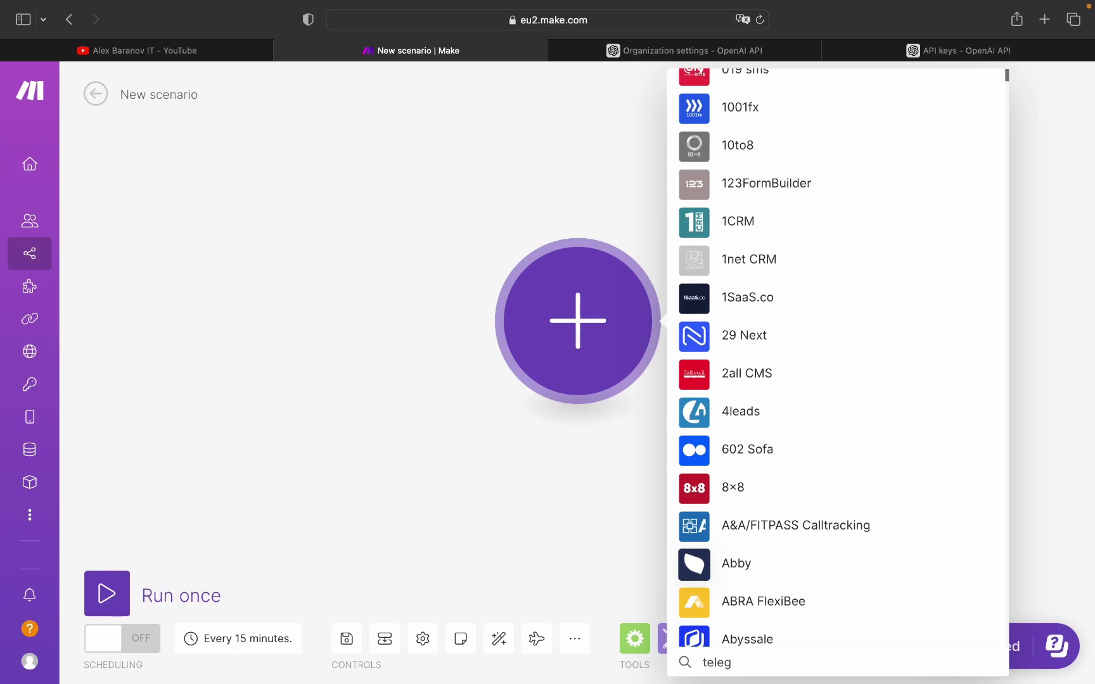
type("ram")
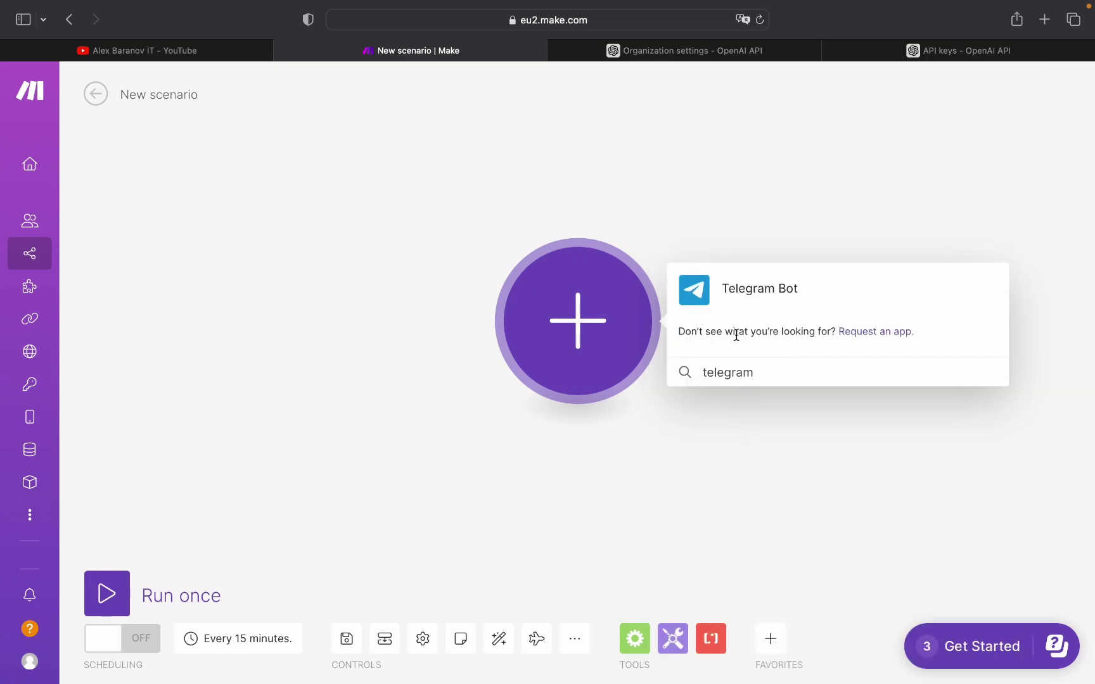
left_click(694, 293)
scroll(718, 336, "down", 1)
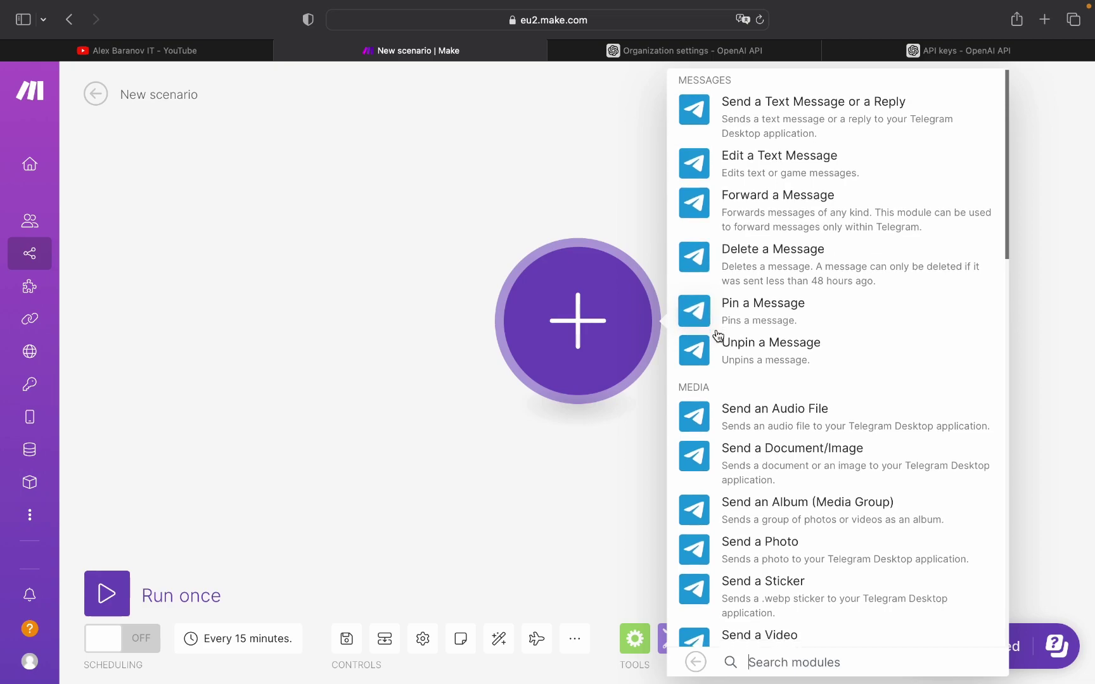
scroll(718, 336, "down", 15)
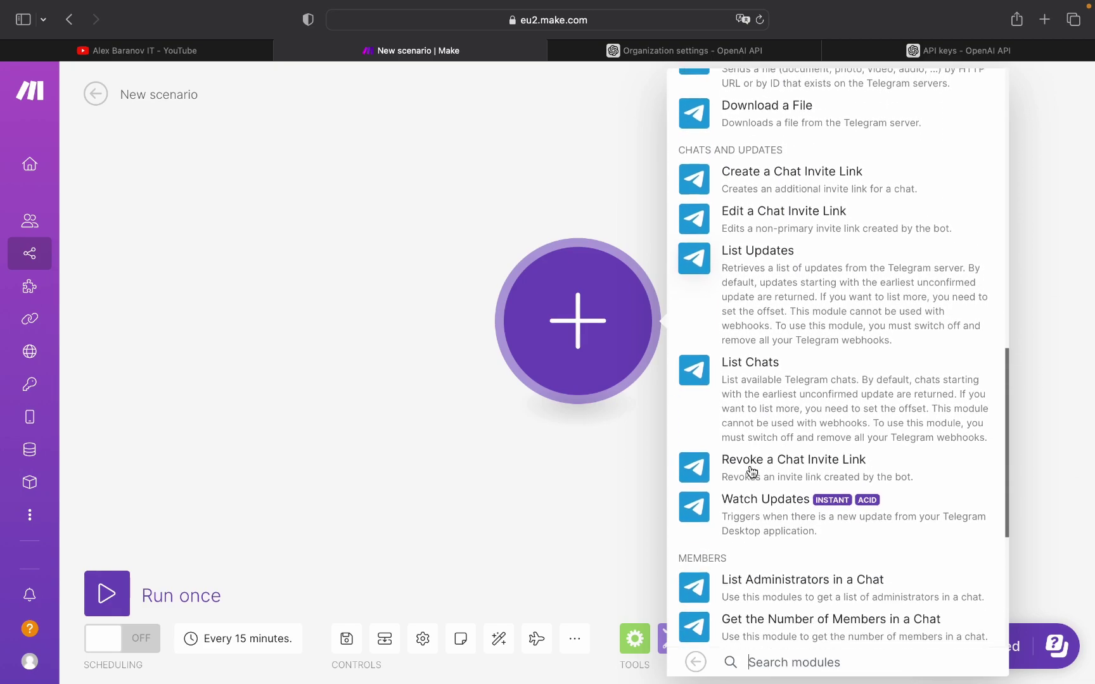
left_click(700, 510)
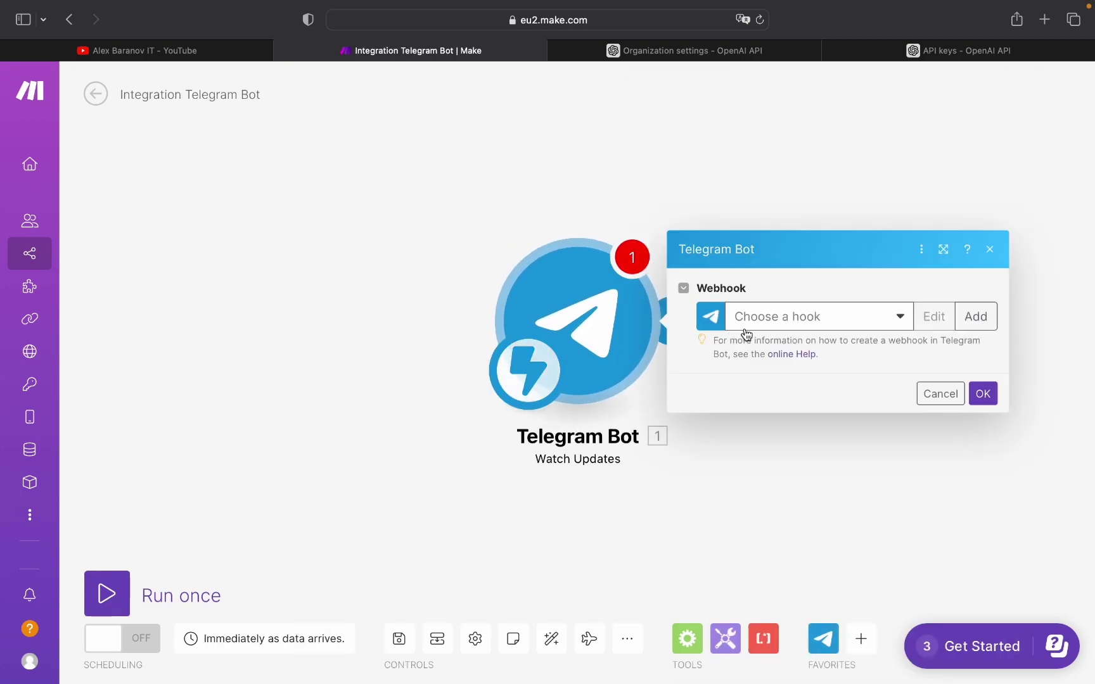
Step: Begin a new webhook and replace its default name with 'Bot Images Generator'
left_click(821, 316)
left_click(976, 316)
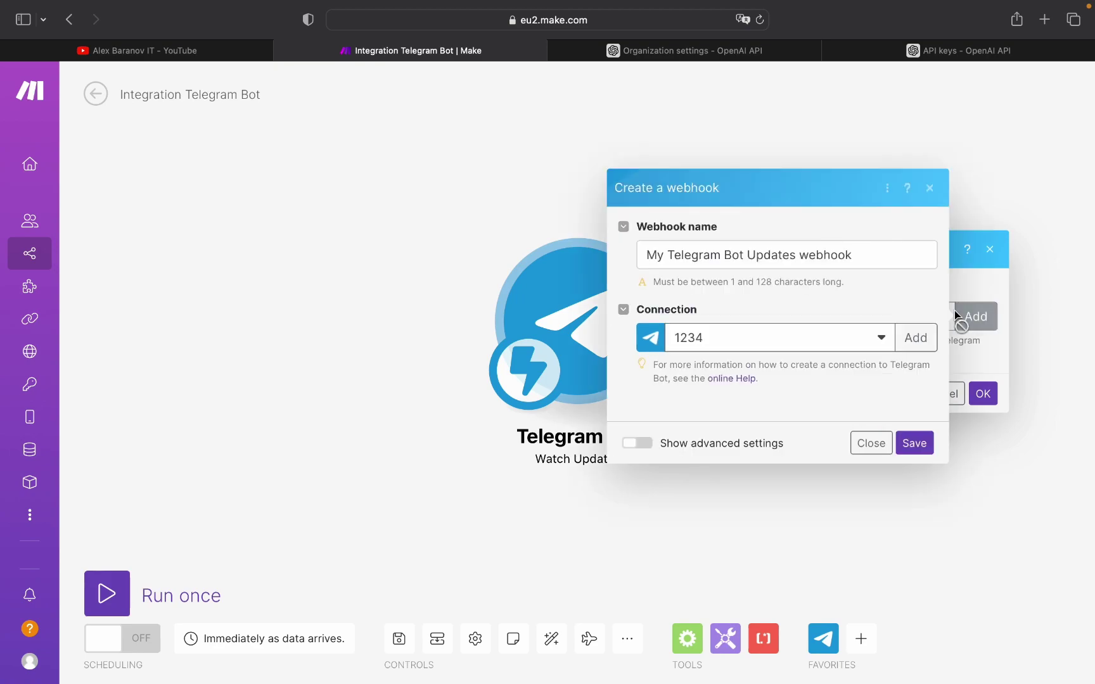
left_click(862, 256)
key("BackSpace")
key("BackSpace")
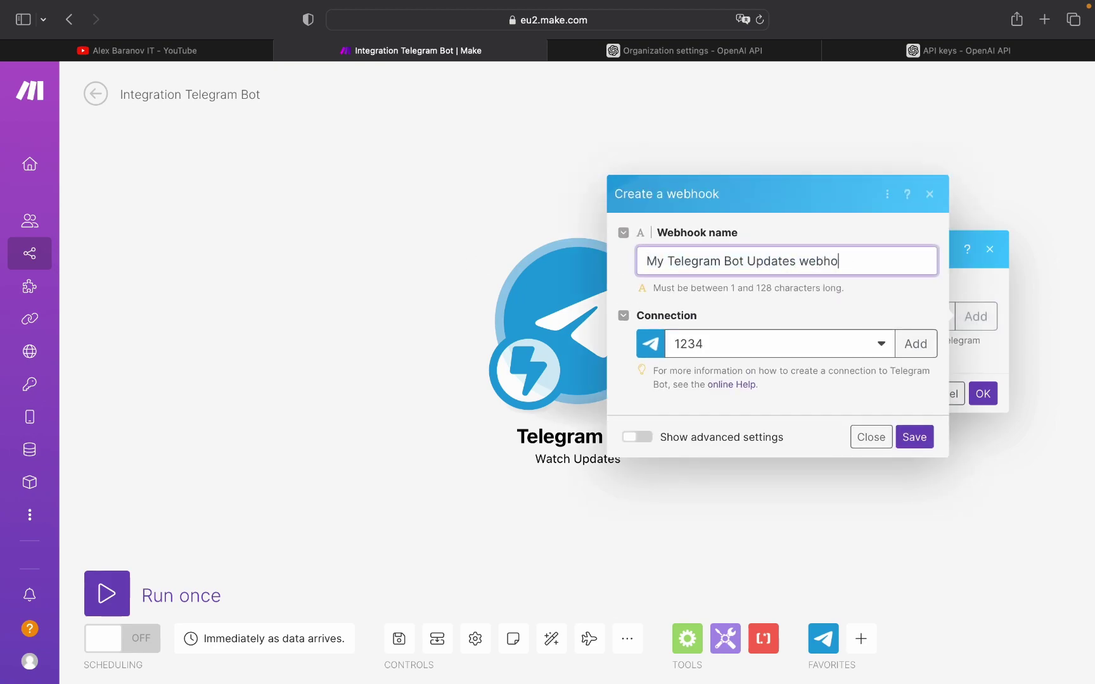
key("BackSpace")
key("BackSpace")
key("BackSpace")
key("BackSpace")
key("BackSpace")
key("BackSpace")
key("BackSpace")
key("BackSpace")
key("BackSpace")
key("BackSpace")
key("BackSpace")
key("BackSpace")
key("BackSpace")
key("BackSpace")
key("BackSpace")
key("BackSpace")
key("BackSpace")
key("BackSpace")
key("BackSpace")
key("BackSpace")
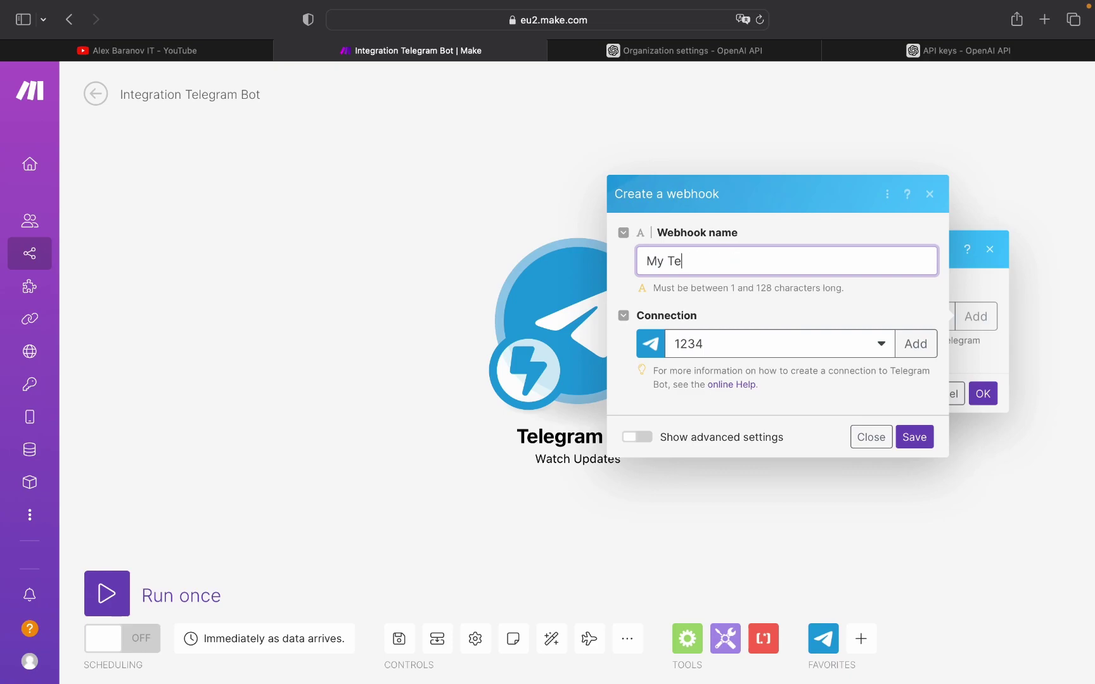
key("BackSpace")
key("BackSpace")
key("BackSpace")
key("BackSpace")
key("BackSpace")
type("Bo")
type("t IM")
type("mages G")
type("enerator")
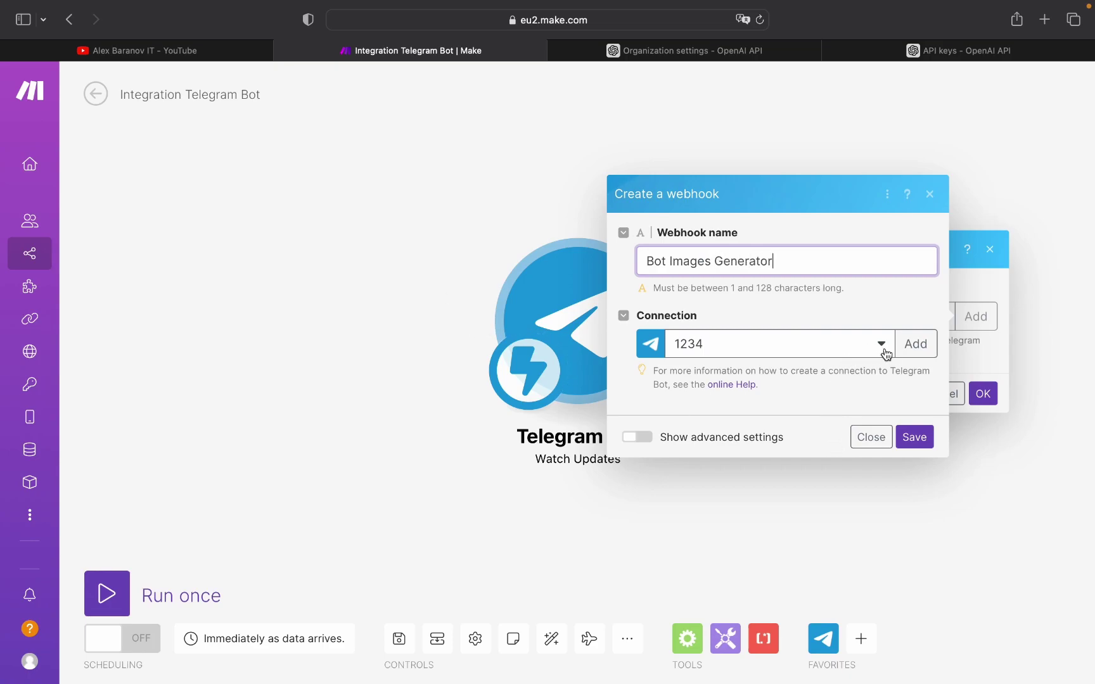
Step: Add a Telegram Bot connection named 'Img Gen' and paste the bot token into it
left_click(915, 343)
key("super+a")
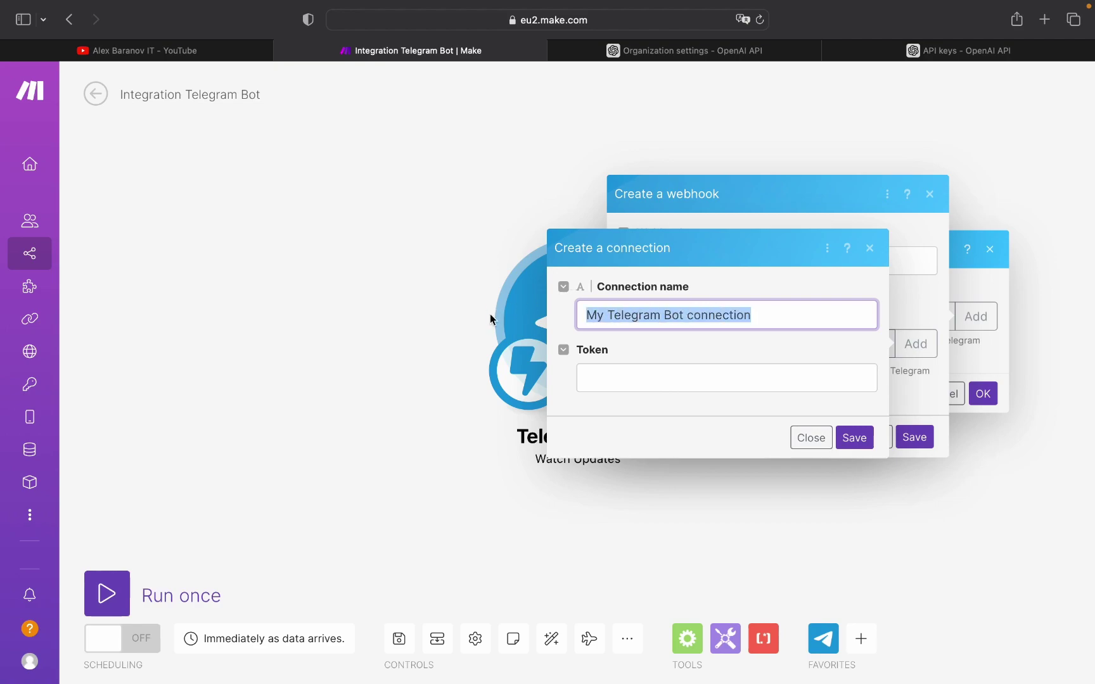
key("BackSpace")
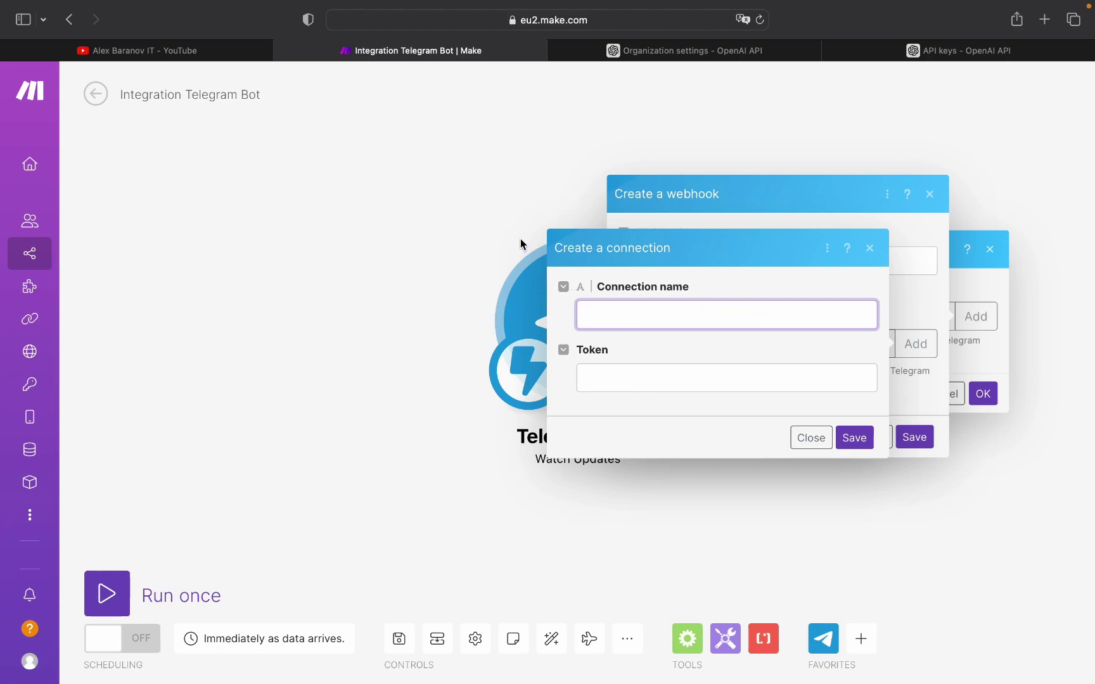
type("Img Gen")
left_click(677, 378)
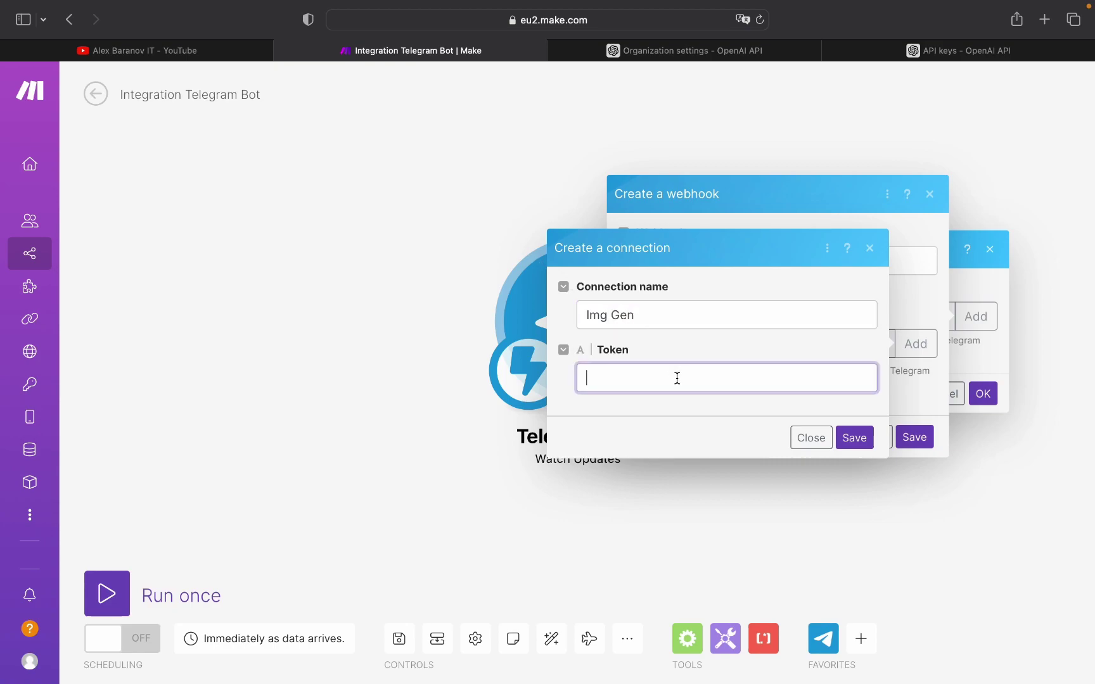
key("super+v")
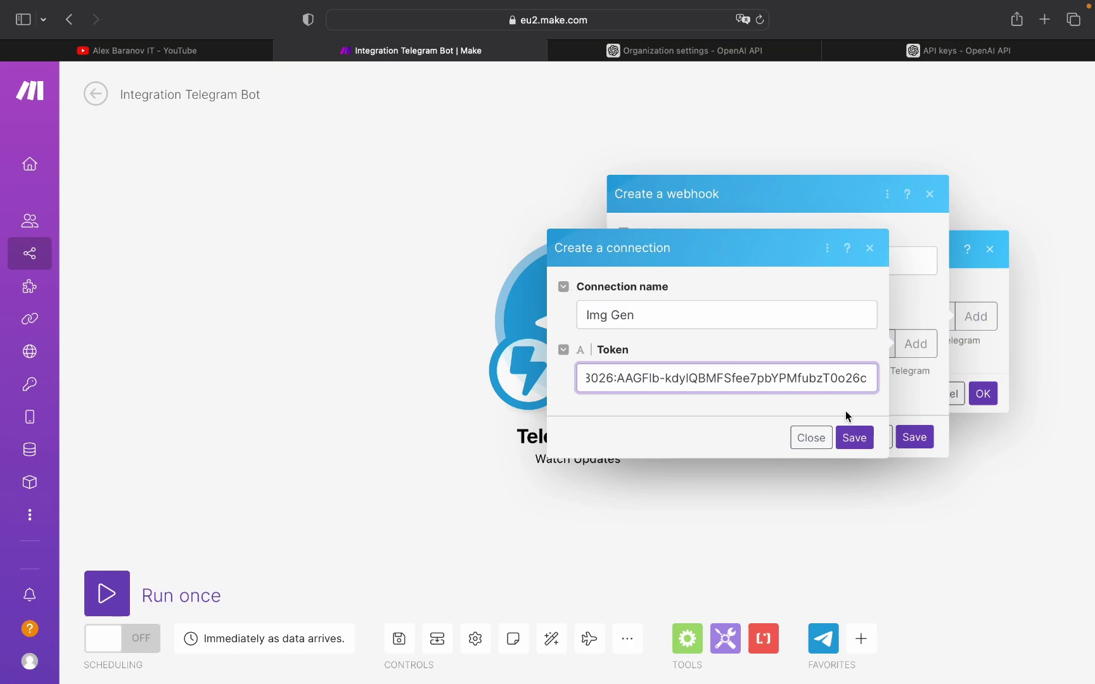
Step: Save the Img Gen connection and webhook, confirm the trigger, and run the scenario once
left_click(850, 442)
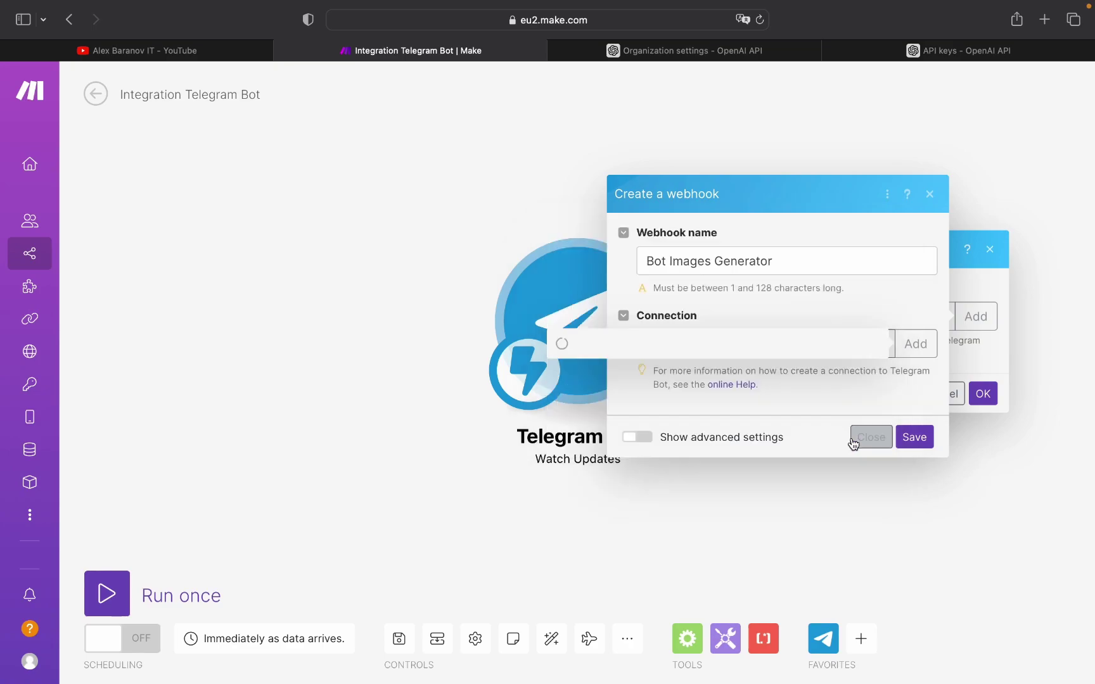
left_click(915, 443)
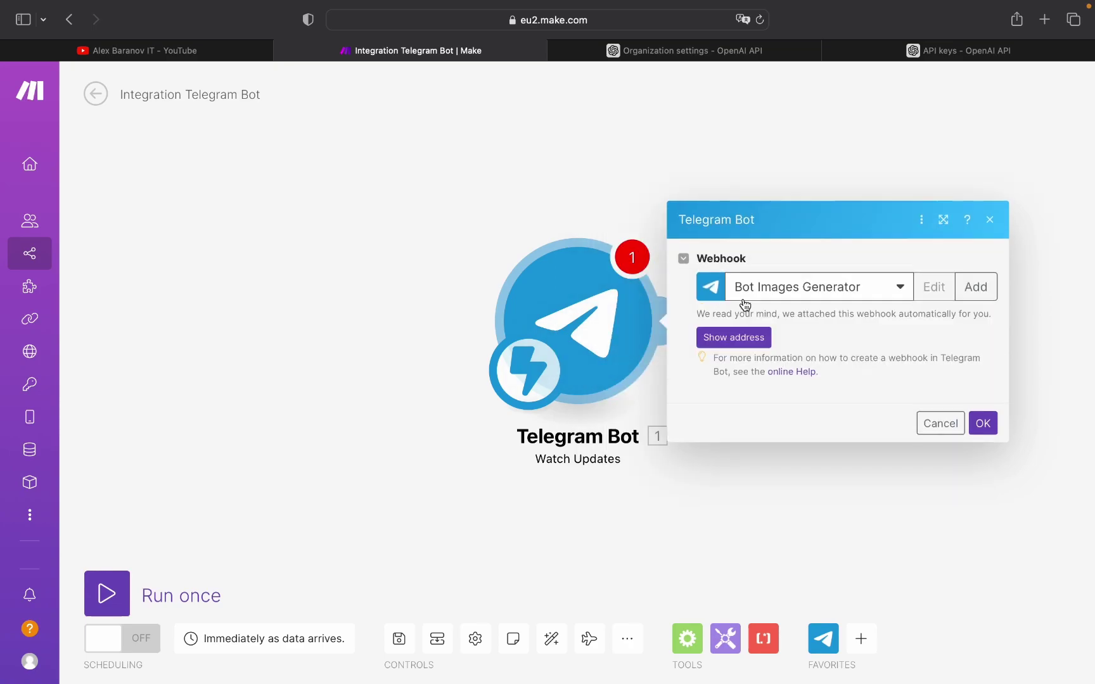
left_click(983, 417)
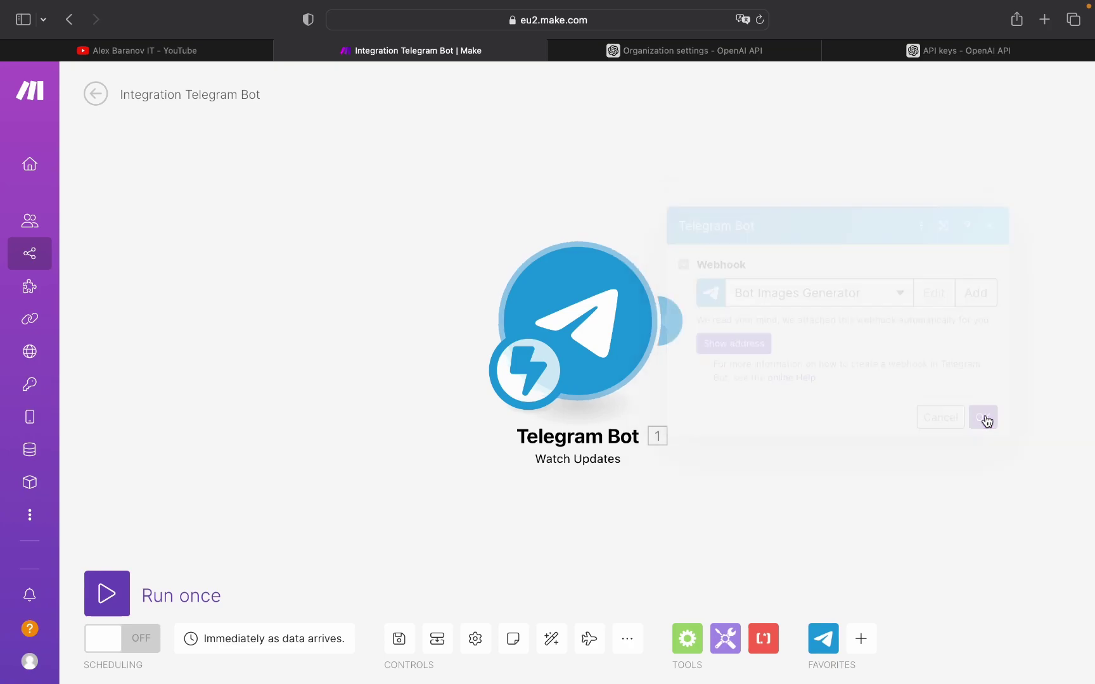
left_click(98, 593)
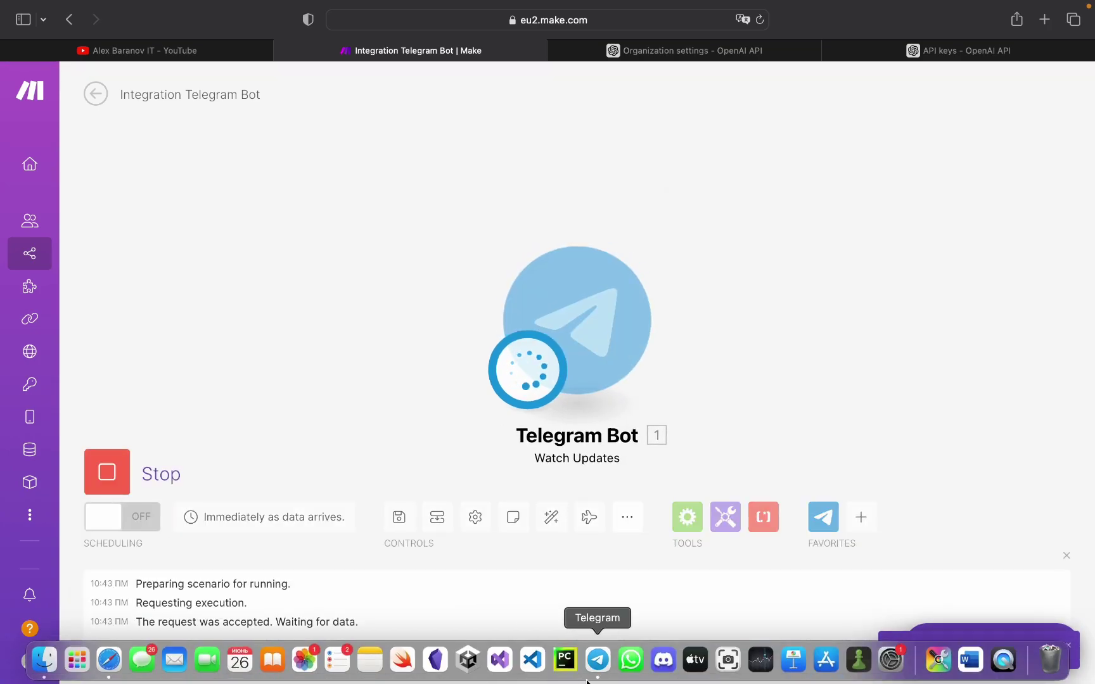
left_click(596, 660)
Step: Send a test 'Hi' post to the Bot Images Generator channel
left_click(147, 71)
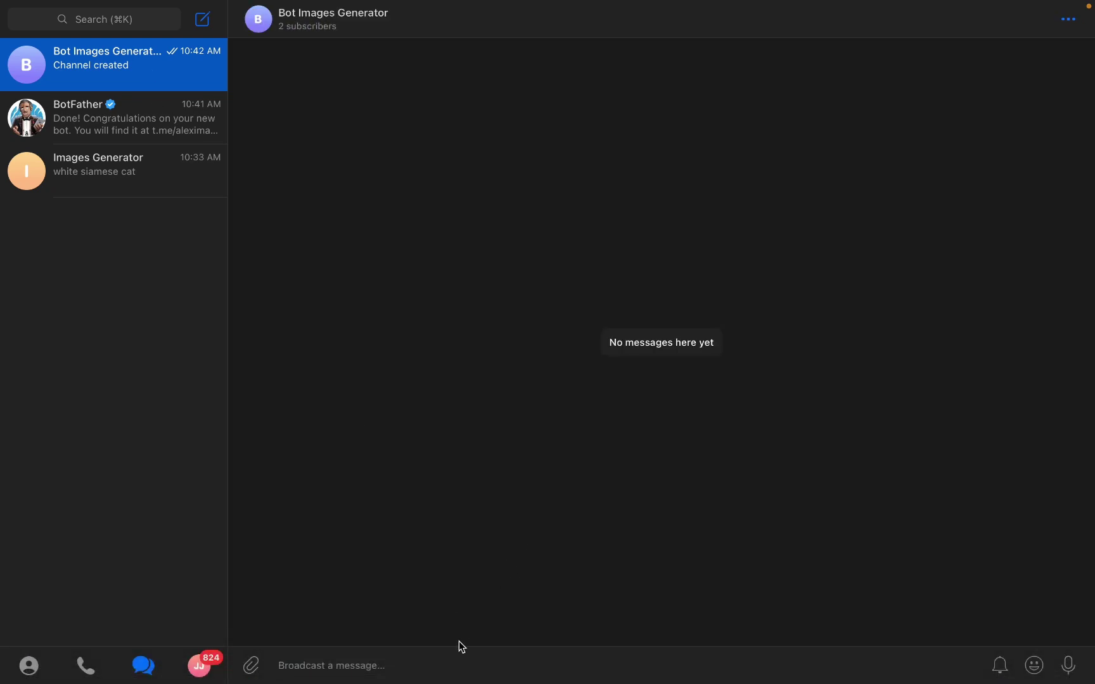
type("Hi")
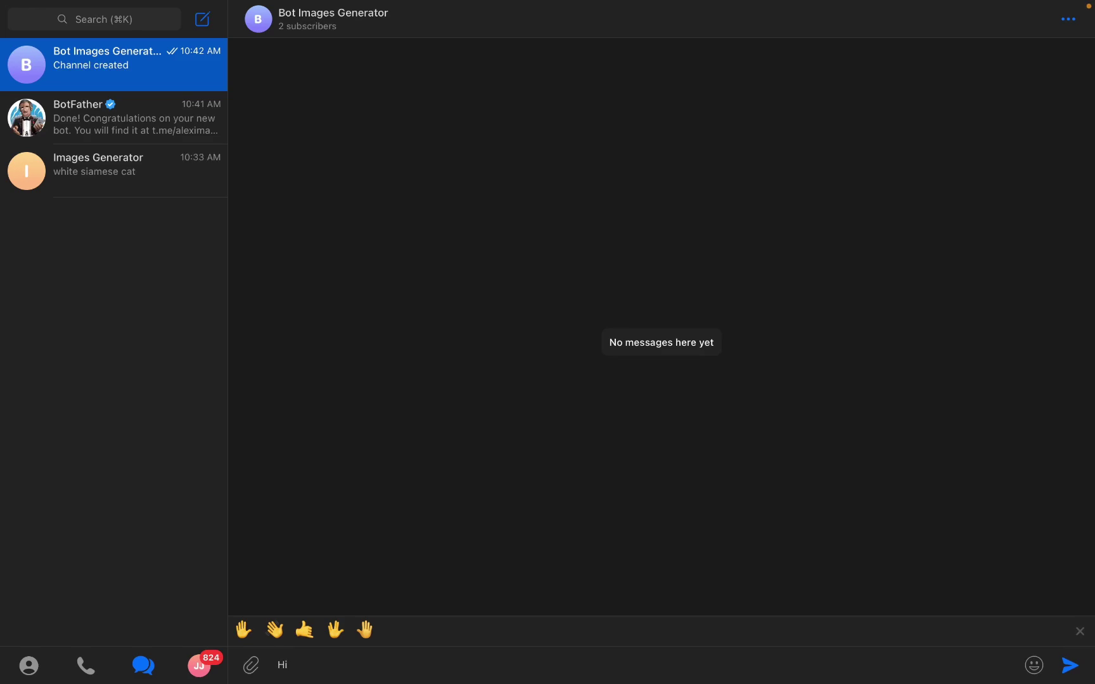
key("Return")
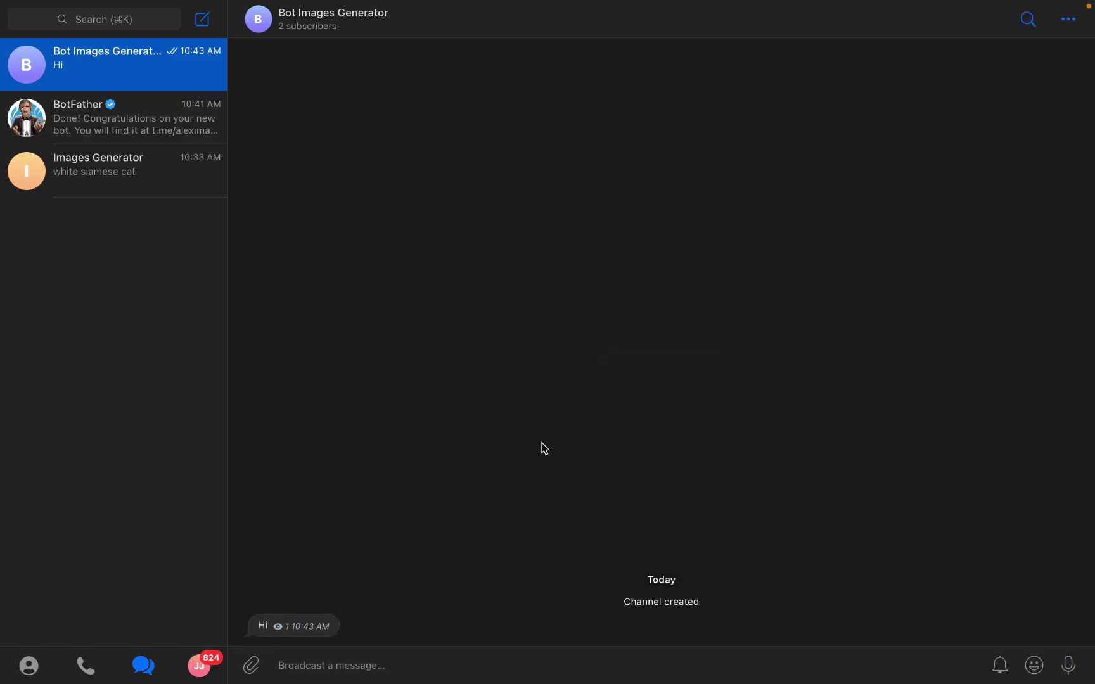
Step: Back in Make, show the trigger's run output and expand Channel post and sender_chat for the 'Hi' post
mouse_move(312, 683)
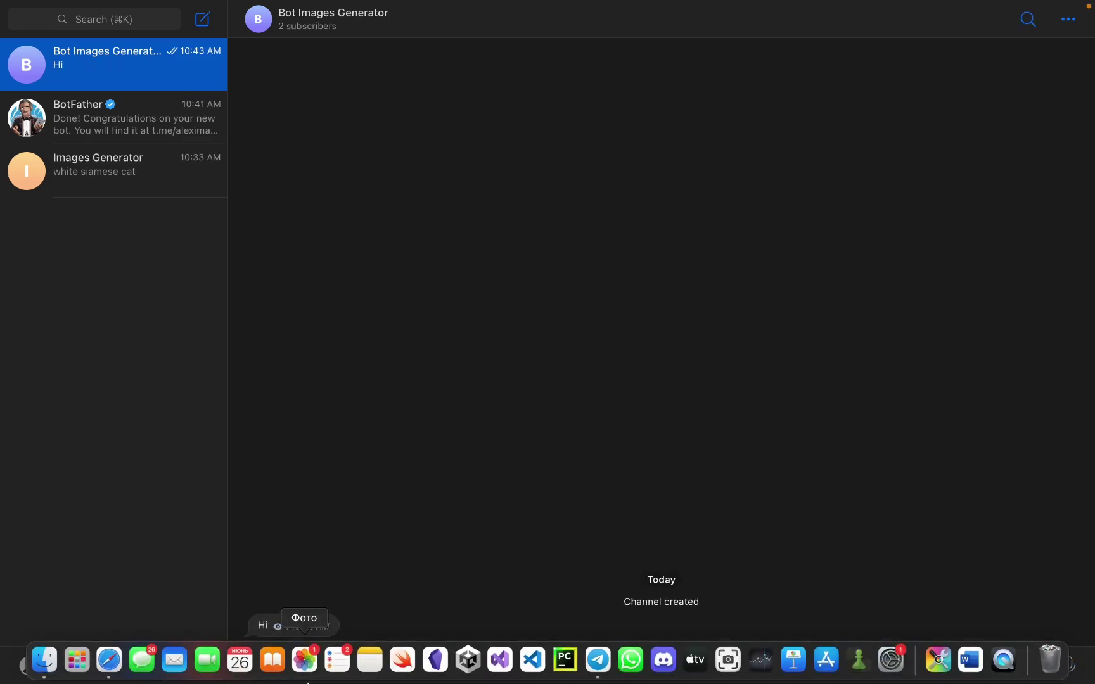
left_click(108, 669)
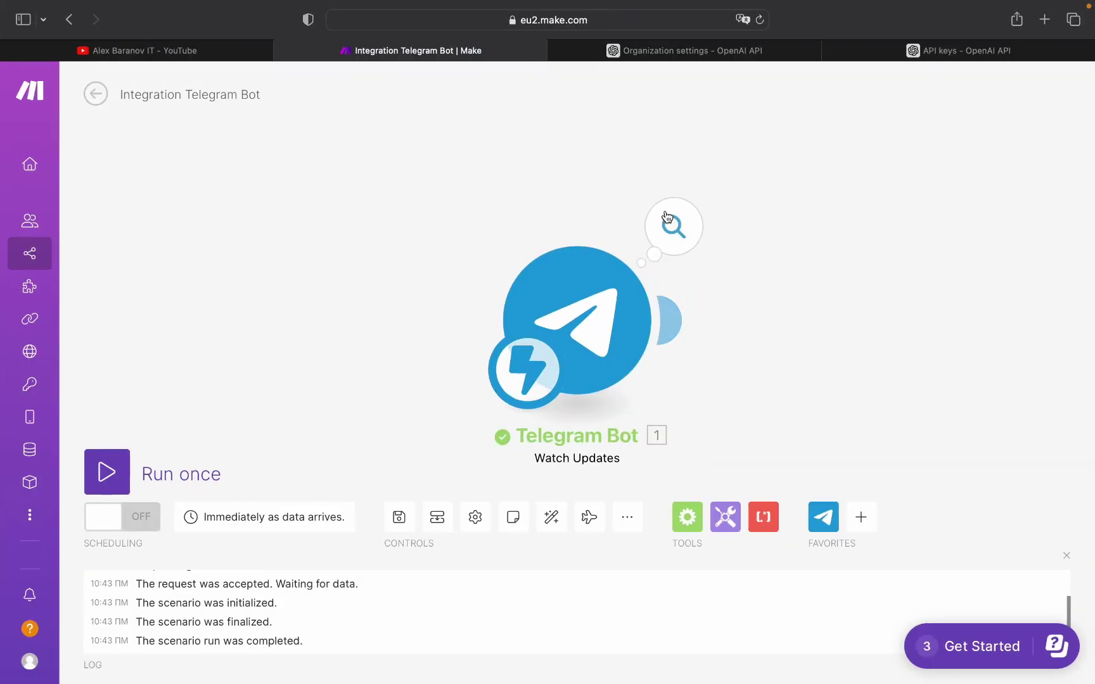
left_click(667, 217)
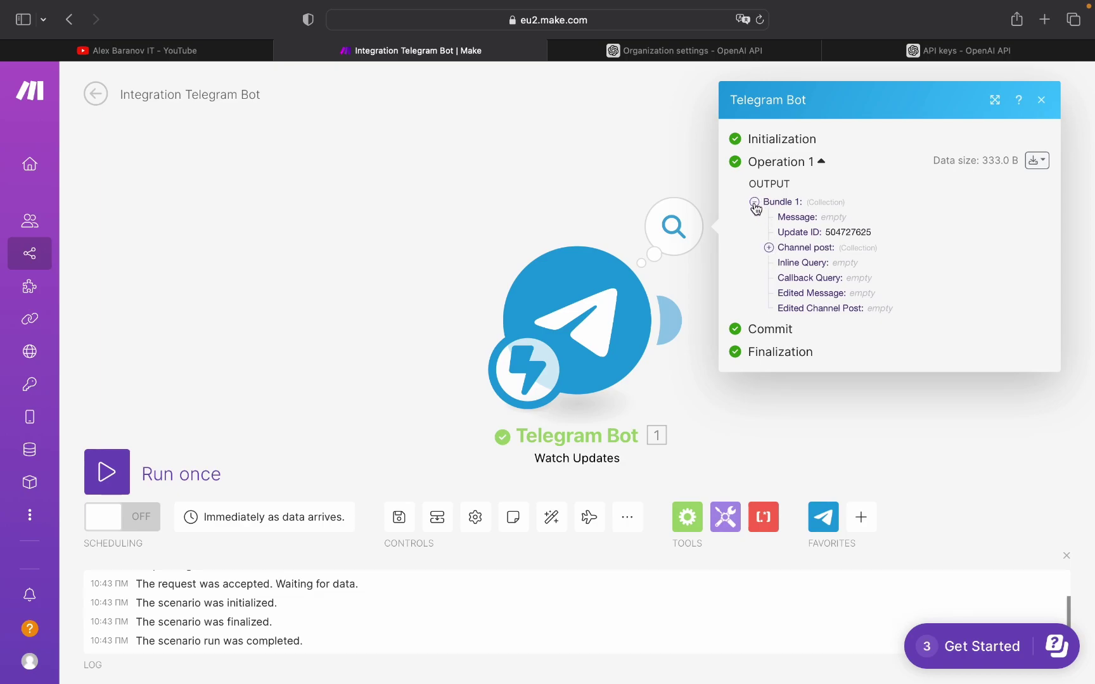
left_click(770, 248)
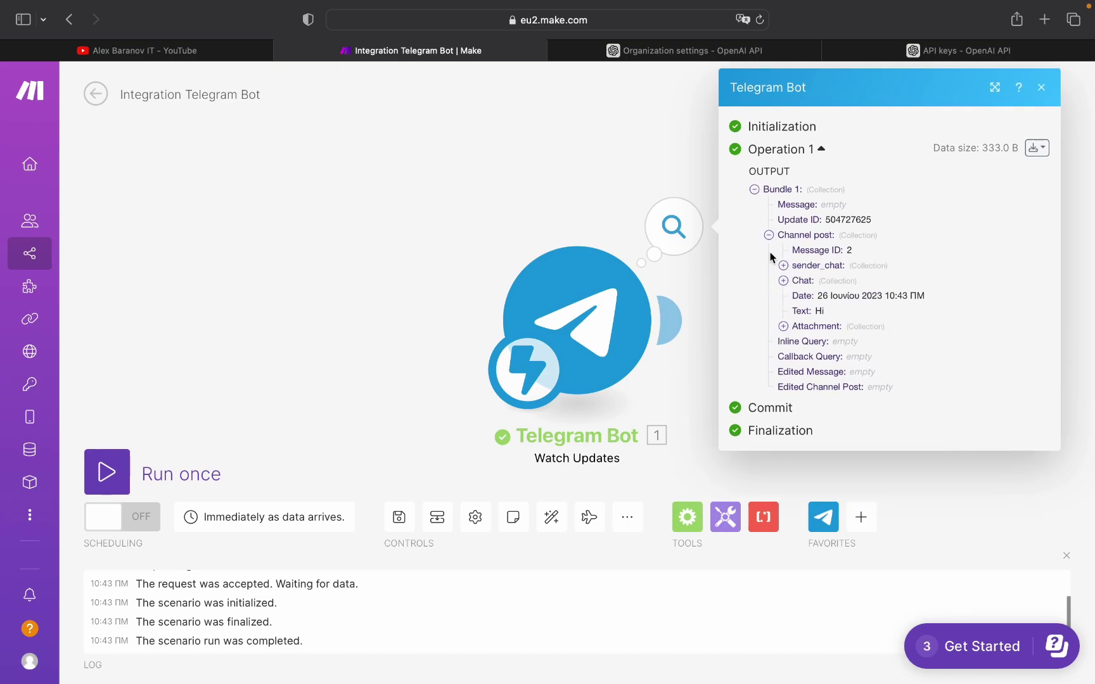
left_click(783, 265)
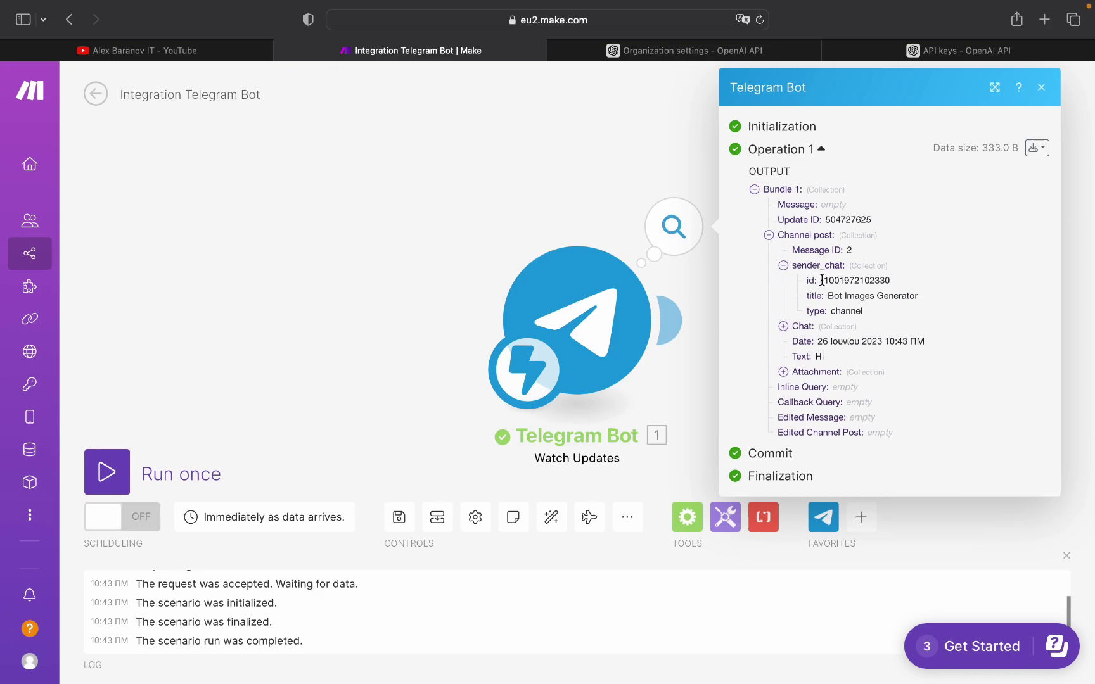
Step: Copy the sender_chat id value to the clipboard
left_click_drag(822, 280, 891, 279)
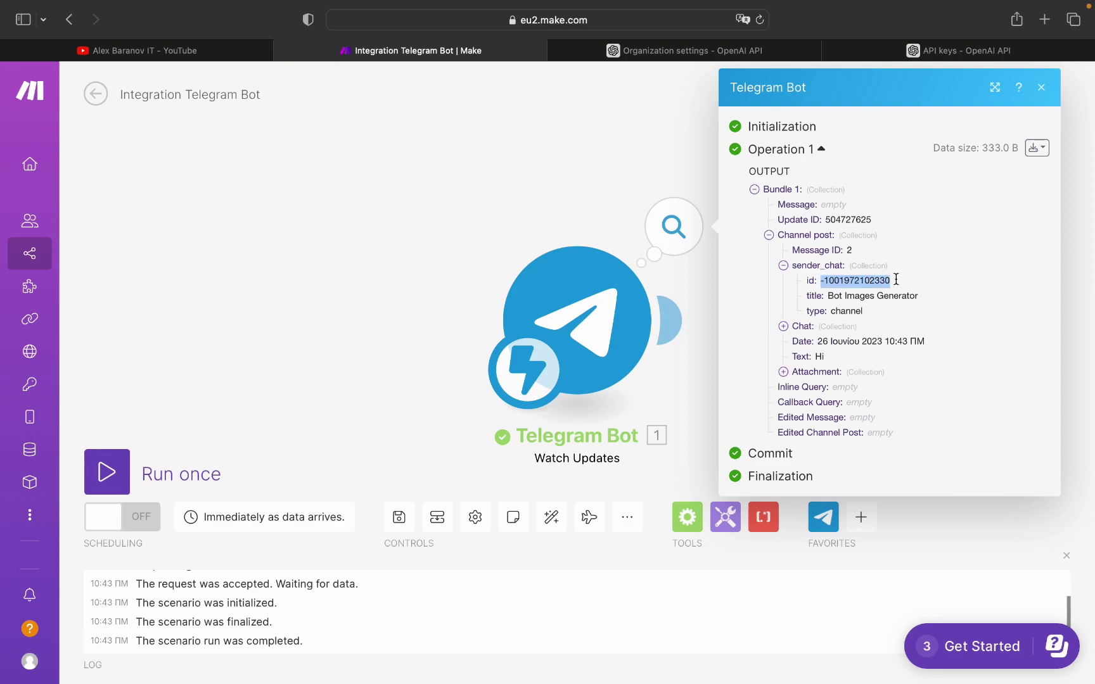
right_click(875, 283)
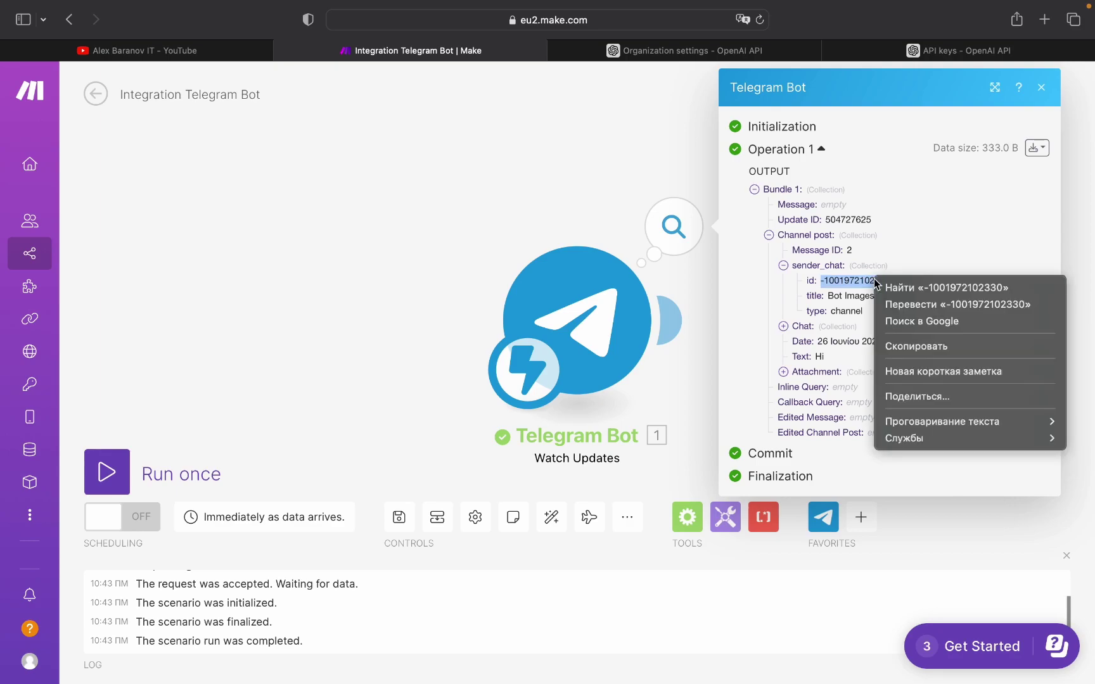
left_click(900, 346)
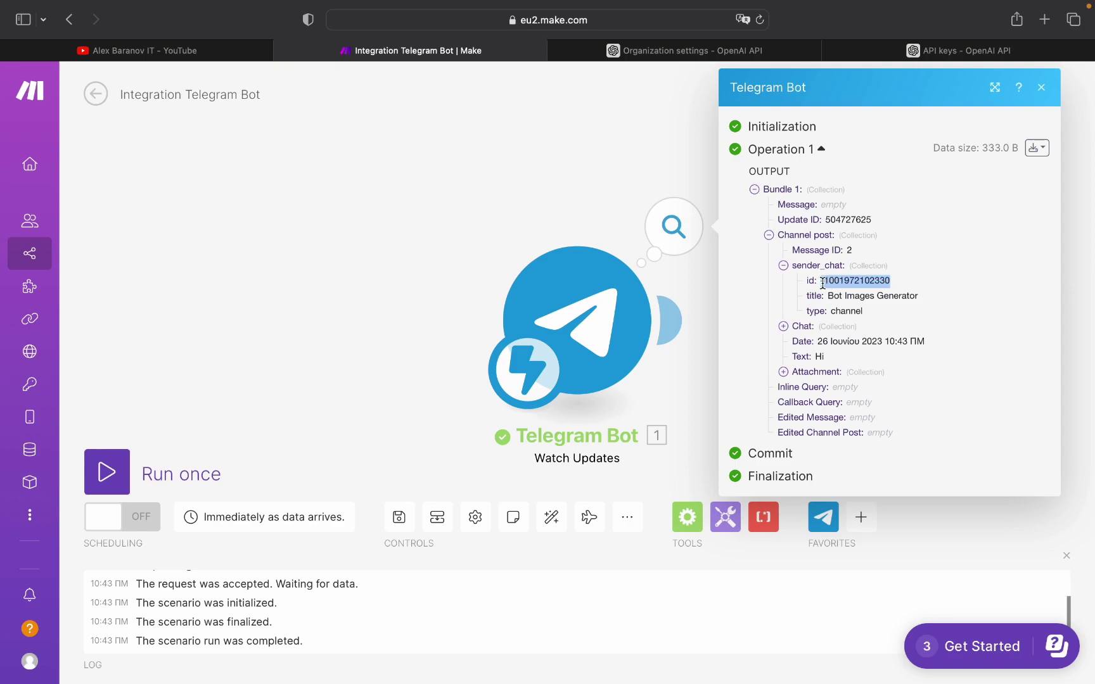
left_click(908, 254)
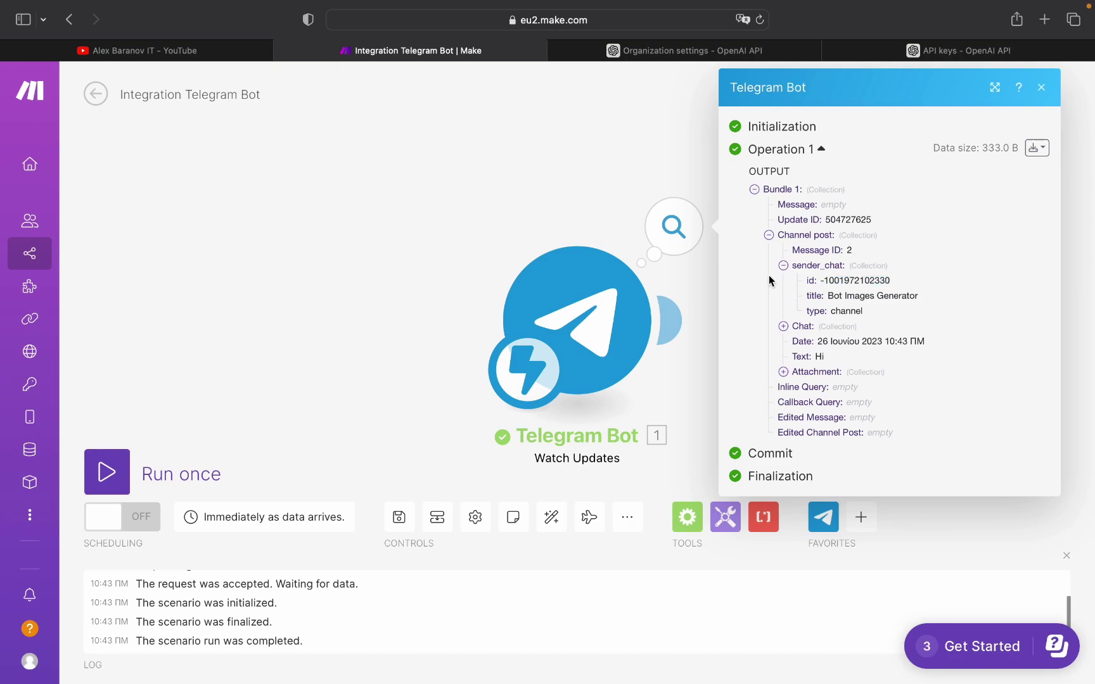
Step: Add a second module slot after the Telegram trigger and search the applications for 'cha'
left_click(1041, 87)
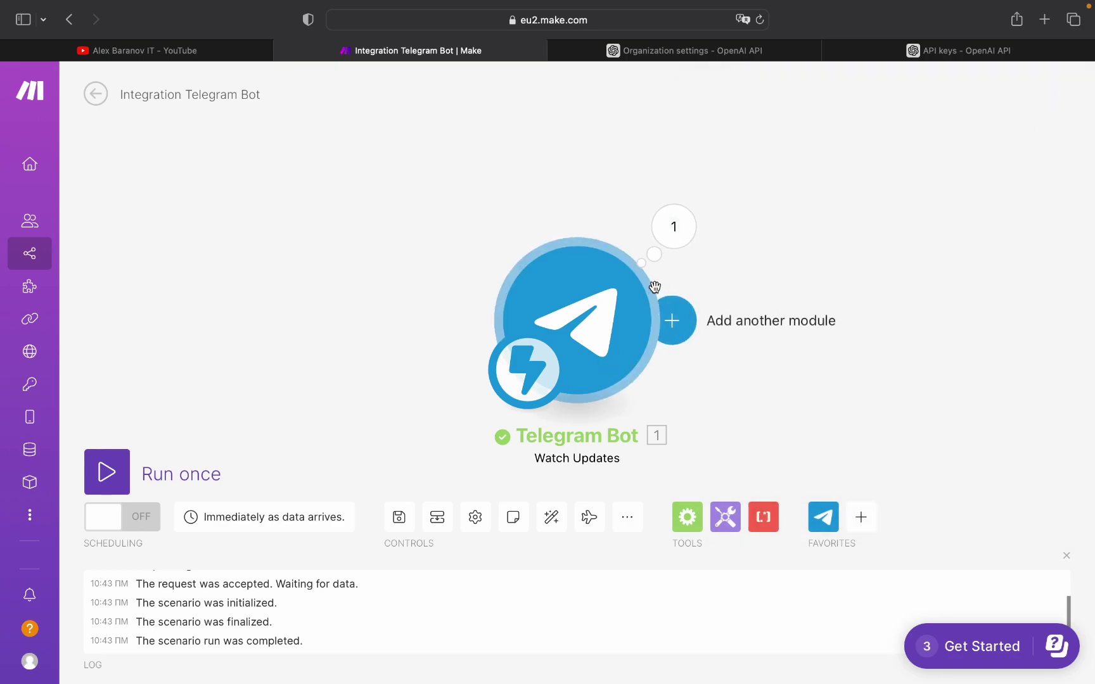
left_click(665, 327)
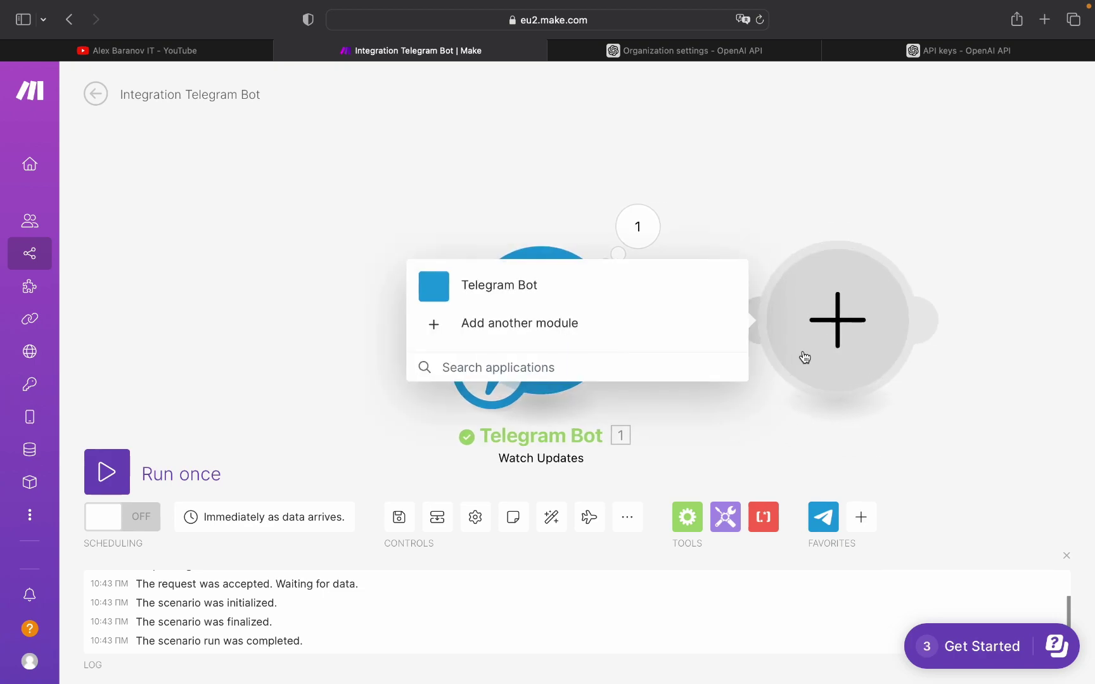
left_click(656, 330)
type("cha")
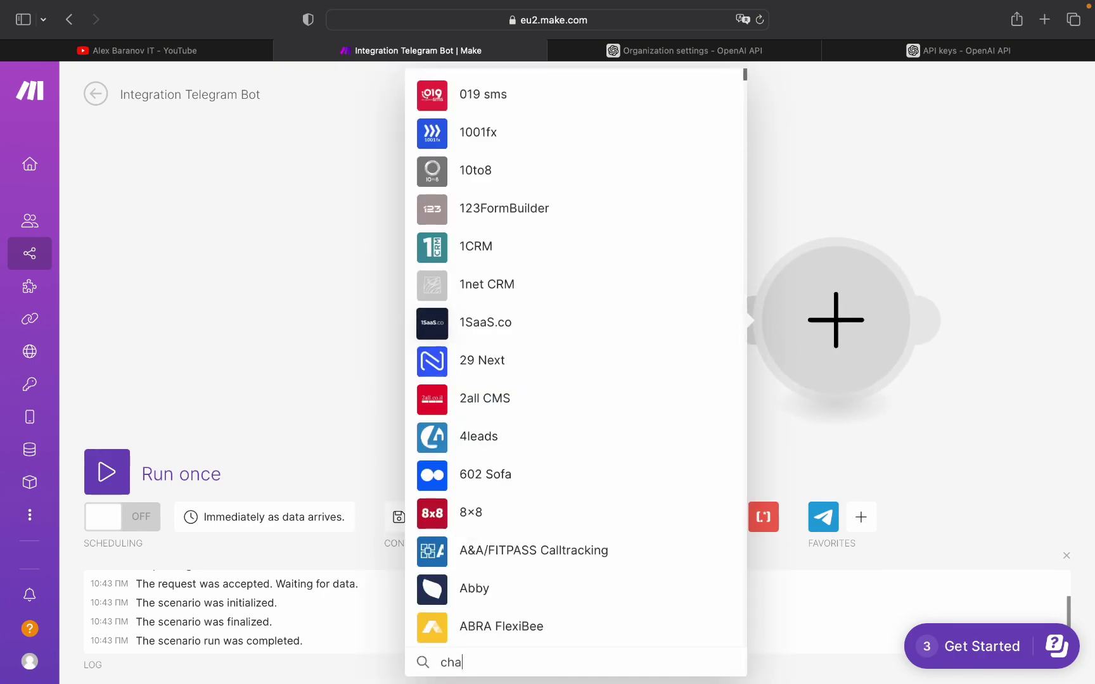